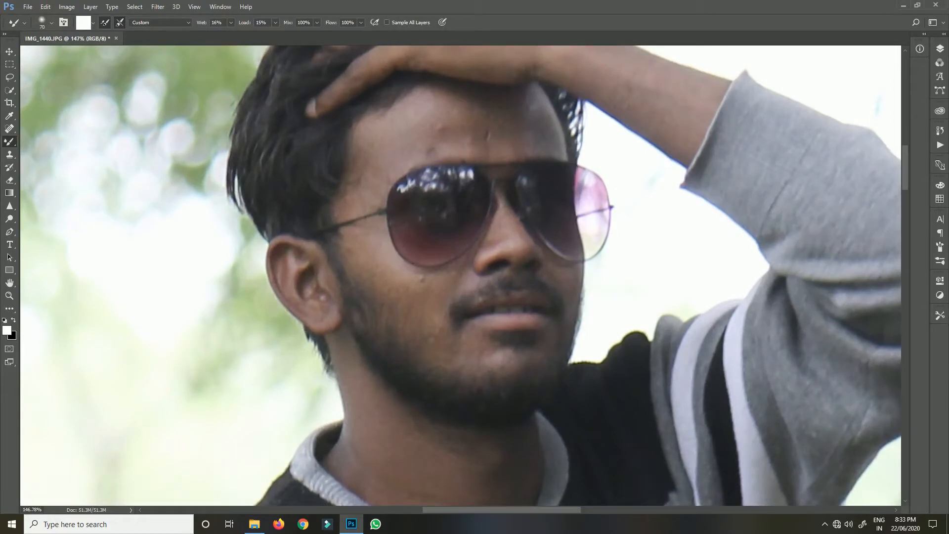
Set up the Mixer Brush with the light orange skin colour fab579
right_click(9, 141)
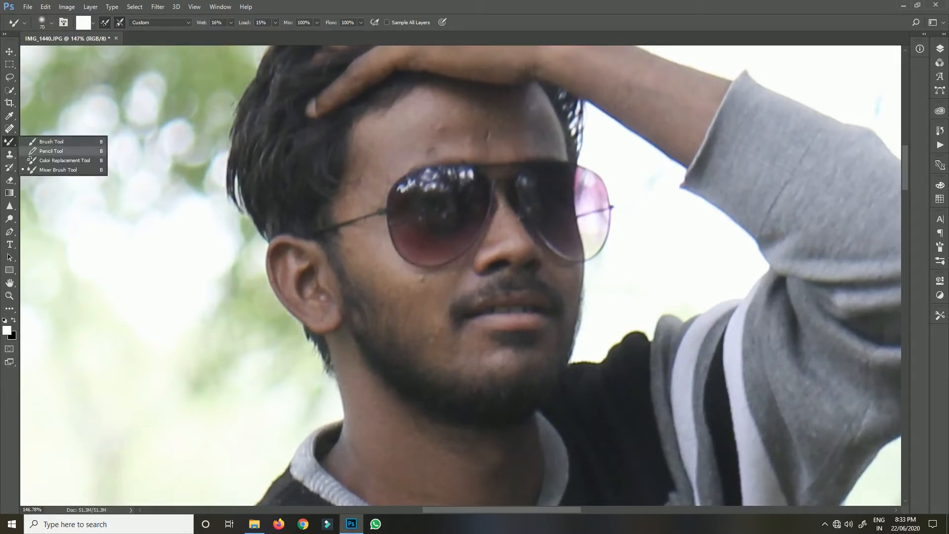
left_click(62, 170)
left_click(83, 23)
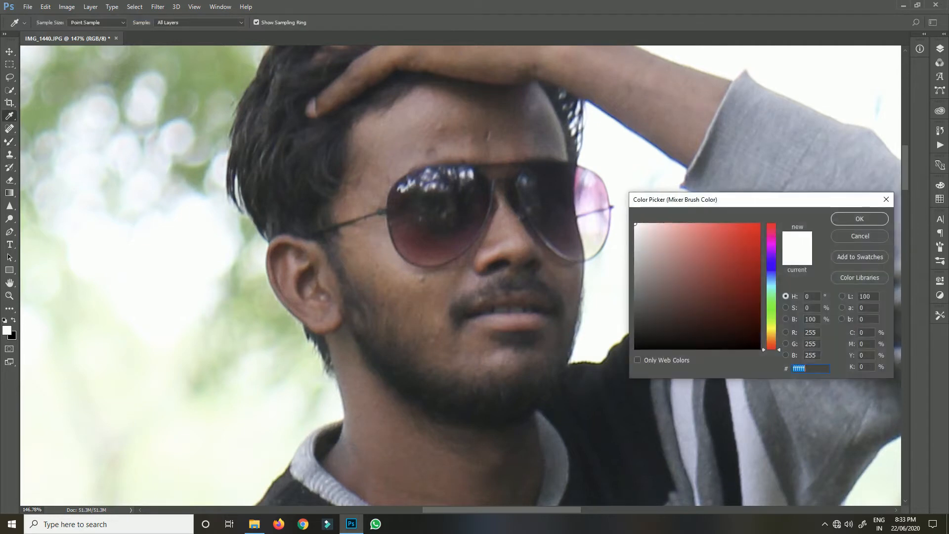
left_click(656, 259)
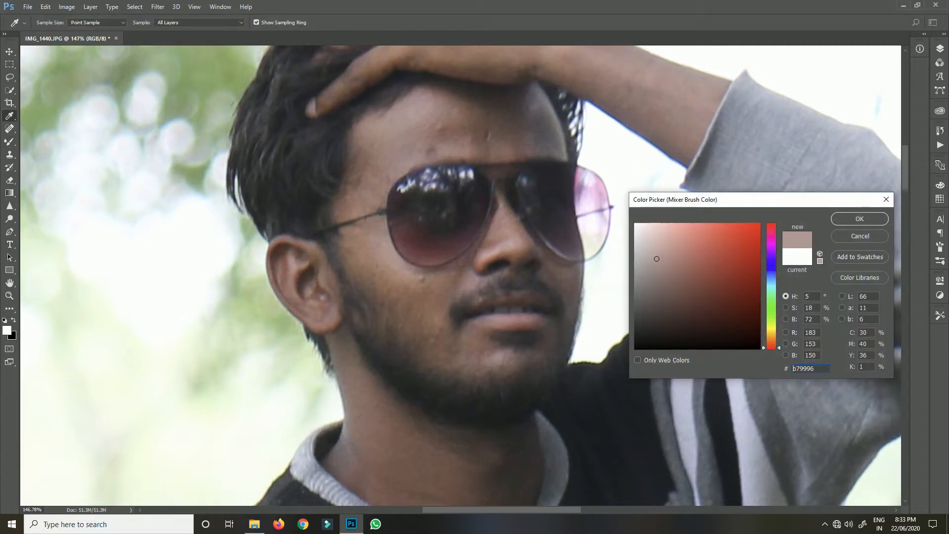
left_click_drag(771, 346, 772, 340)
left_click(699, 226)
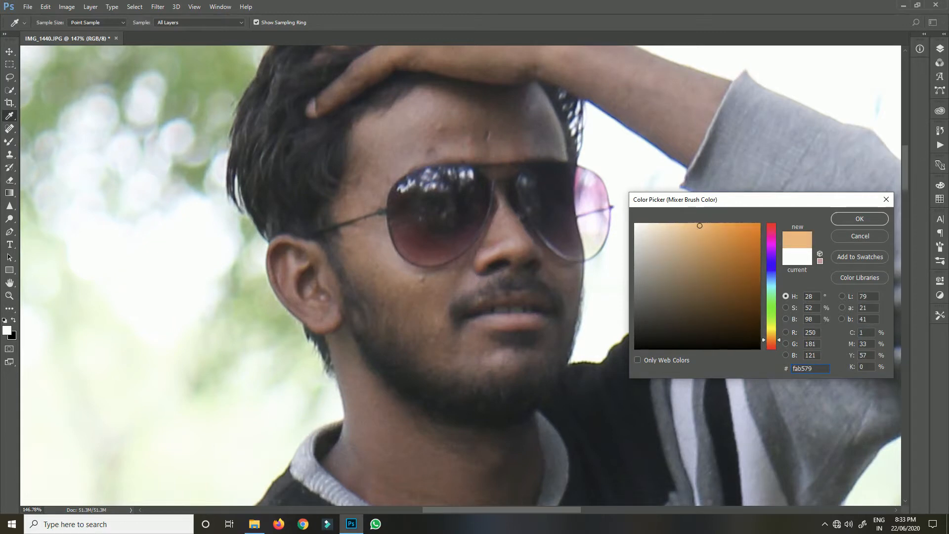
key("Return")
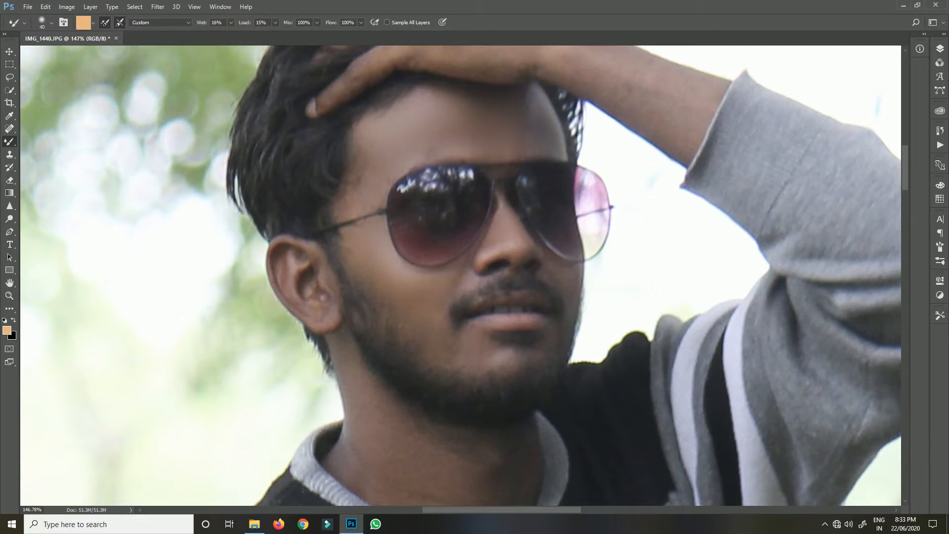
Smooth the skin of the raised hand, forearm and neck with the Mixer Brush
scroll(492, 134, "down", 1)
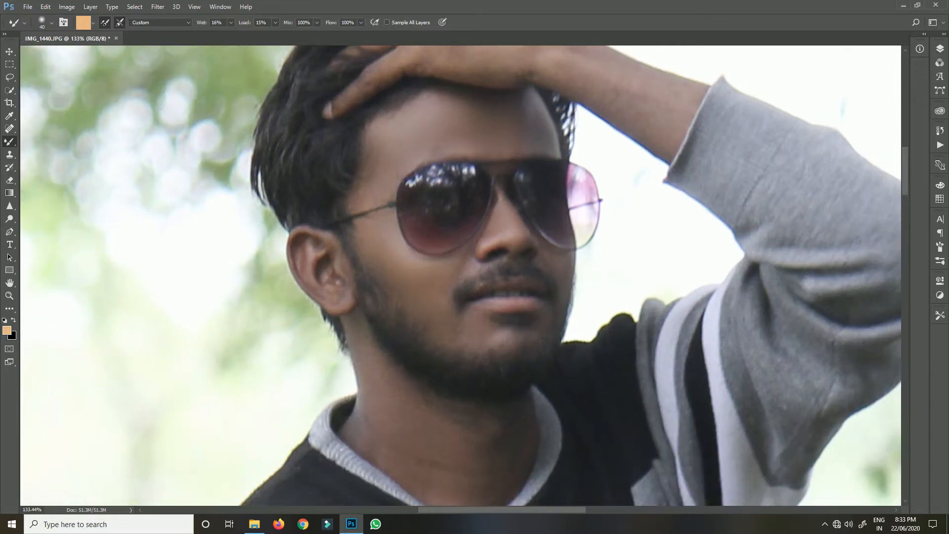
left_click_drag(492, 134, 473, 253)
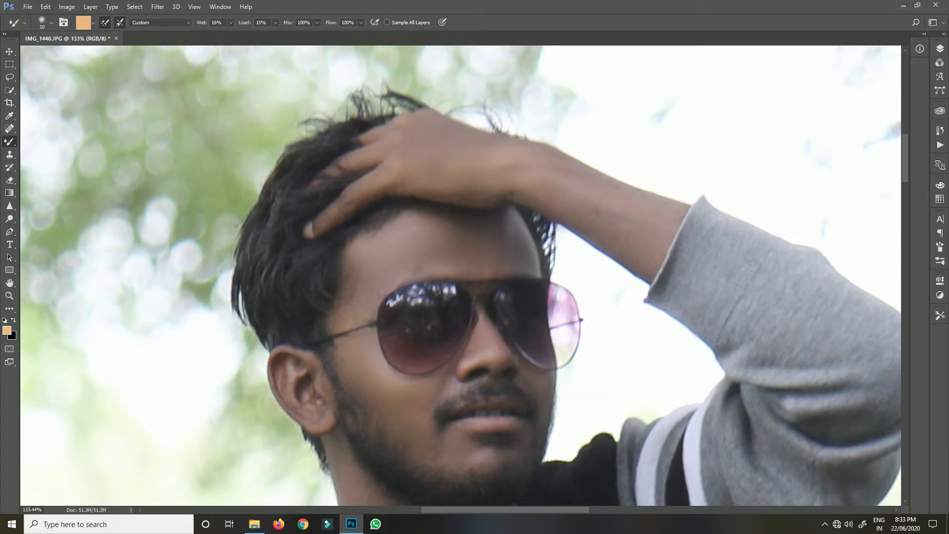
left_click_drag(460, 445, 507, 82)
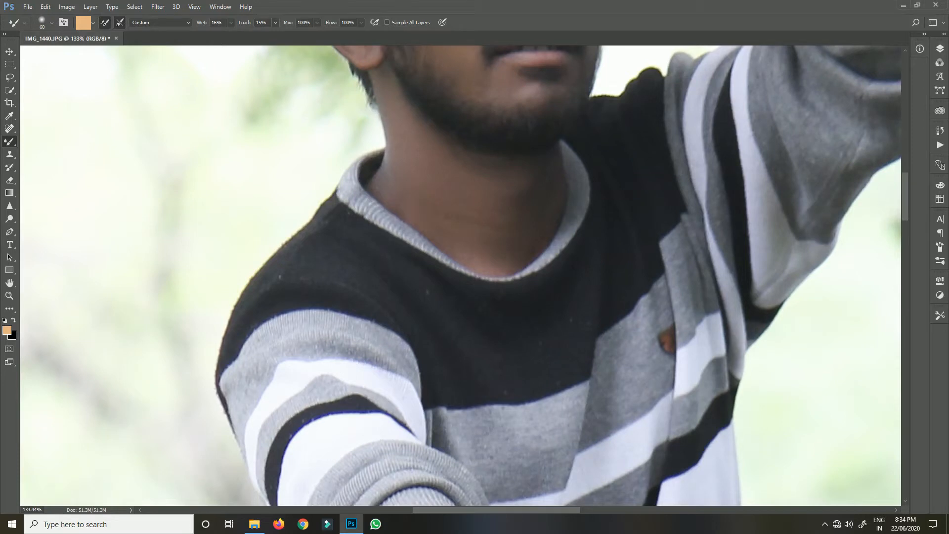
scroll(394, 168, "down", 5)
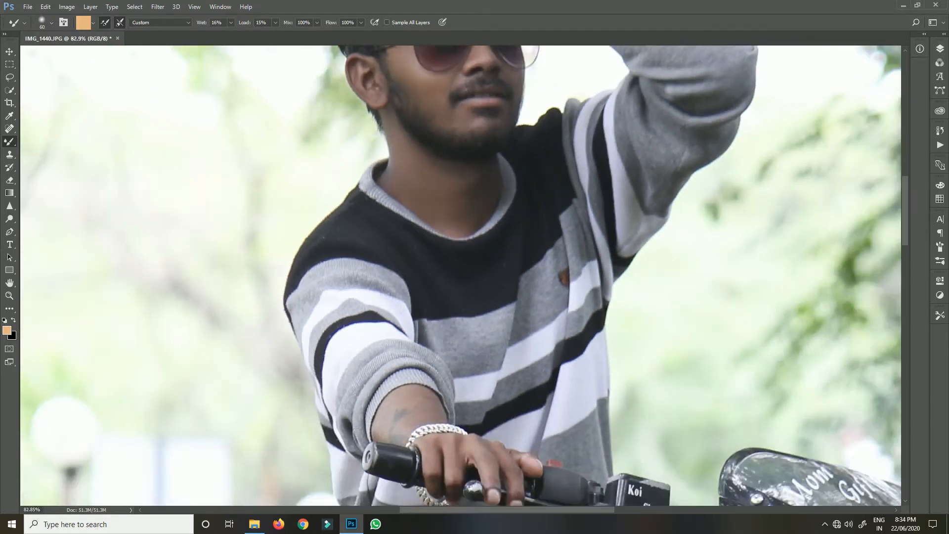
Smooth the skin around the ear, cheek and mouth using a smaller Mixer Brush
scroll(371, 233, "up", 8)
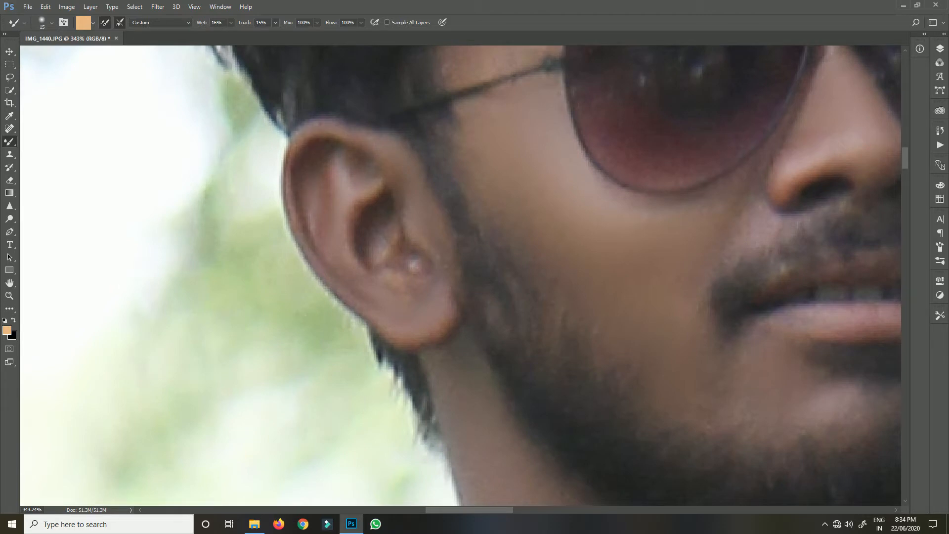
scroll(405, 238, "down", 5)
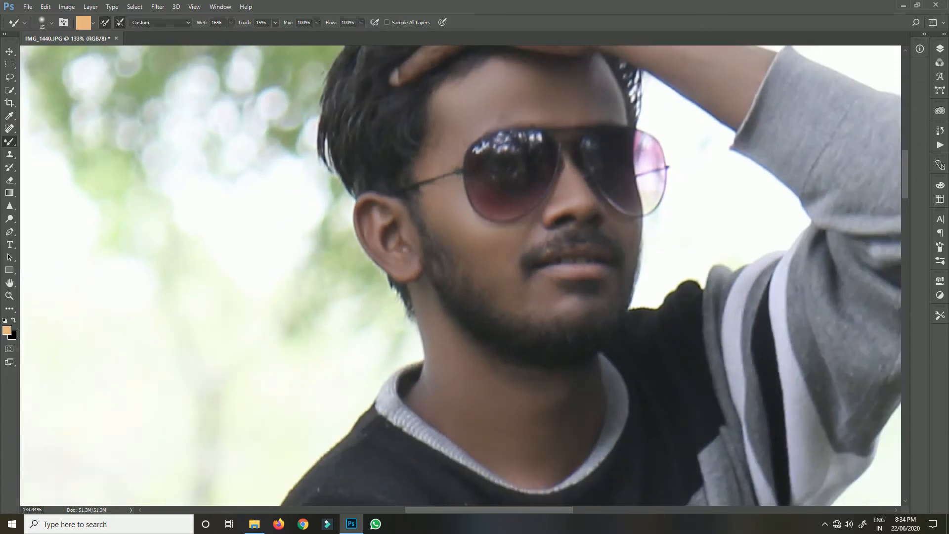
scroll(549, 202, "up", 4)
key("[")
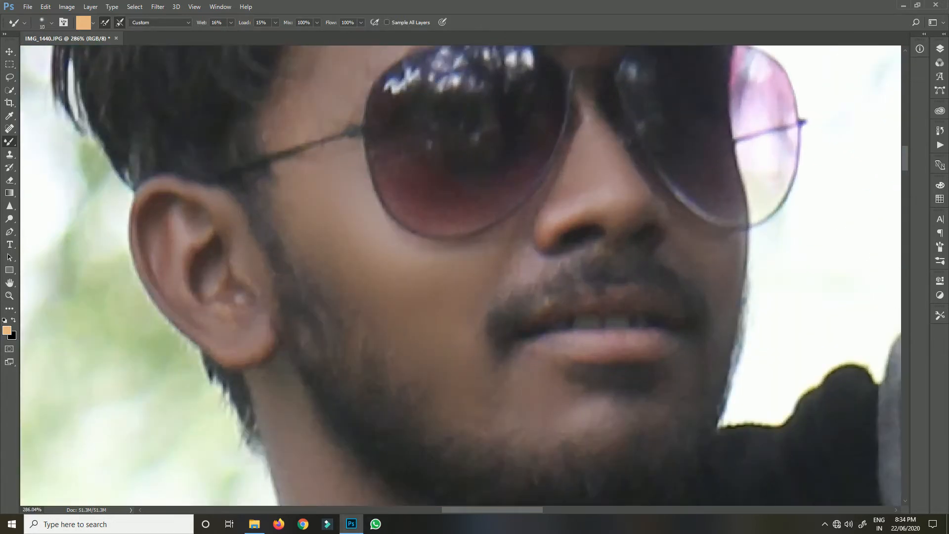
key("]")
scroll(766, 158, "down", 2)
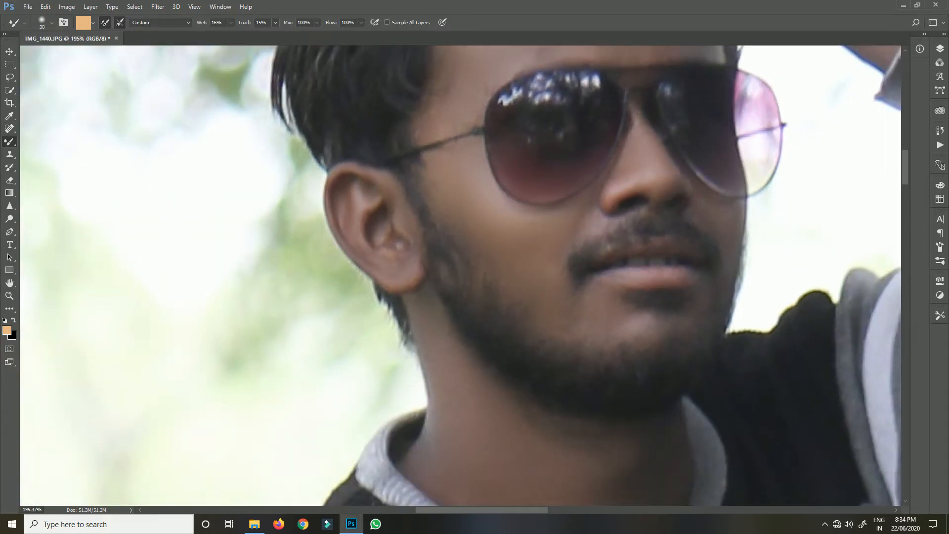
Smooth the skin of the wrist and the hand on the handlebar with the Mixer Brush at size 45
scroll(639, 273, "down", 3)
scroll(639, 272, "down", 6)
scroll(639, 273, "right", 3)
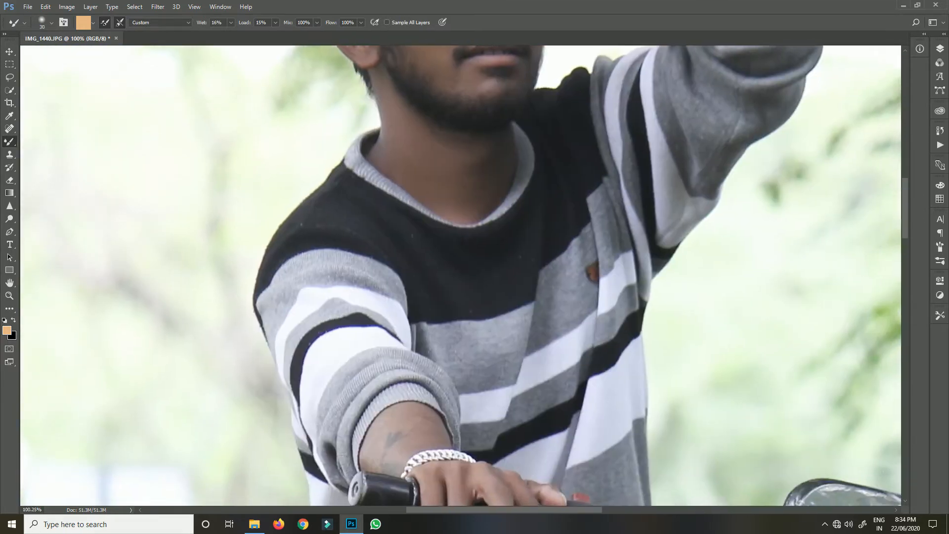
scroll(349, 224, "up", 3)
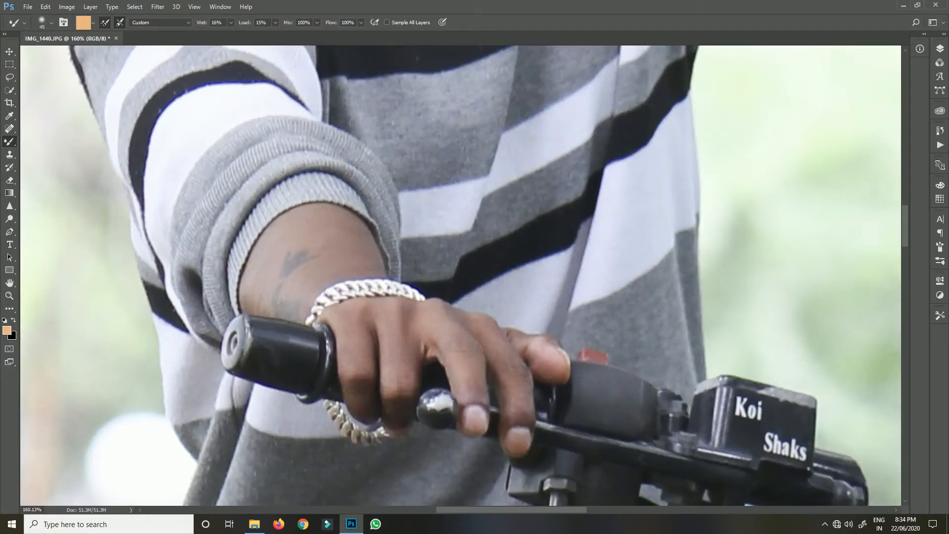
scroll(562, 324, "down", 9)
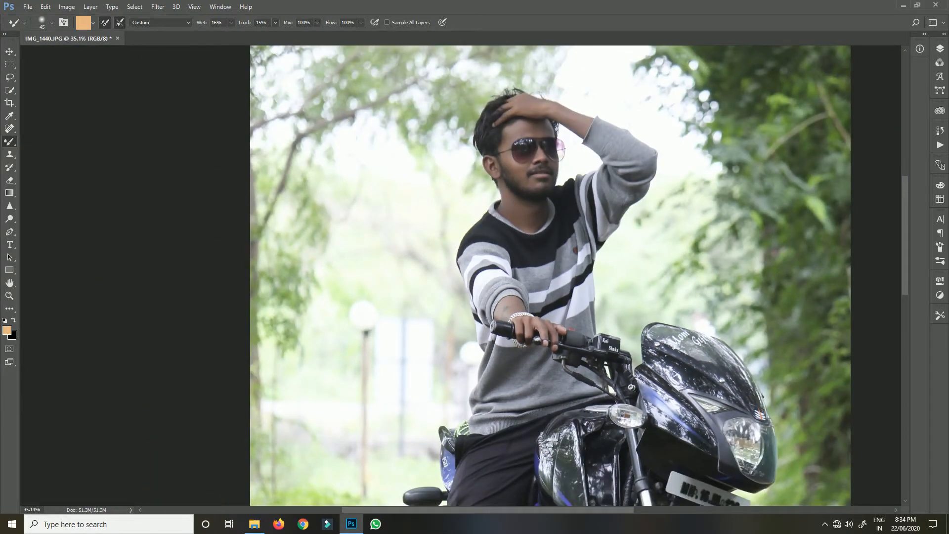
scroll(478, 296, "down", 1)
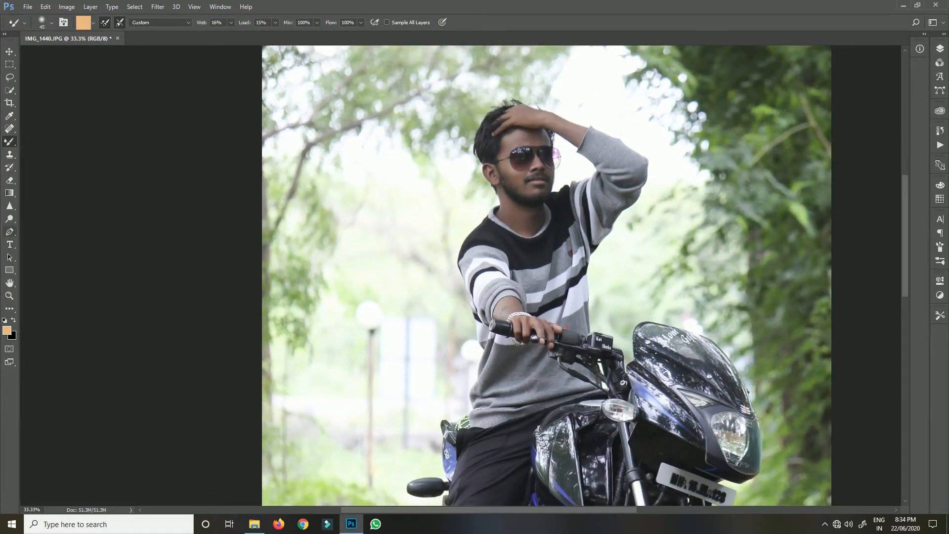
Brighten the face and exposed skin with the Dodge tool, using Midtones, 24% exposure and a brush reduced to size 300
left_click(10, 219)
right_click(9, 219)
left_click(52, 219)
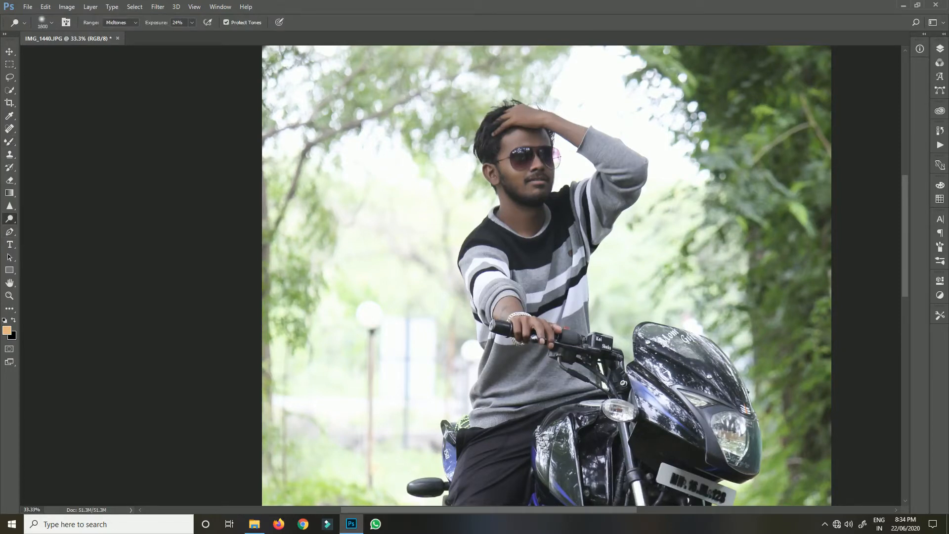
key("bracketleft")
key("bracketleft")
key("bracketleft")
key("bracketleft")
key("bracketleft")
key("bracketleft")
key("bracketleft")
key("bracketleft")
key("bracketleft")
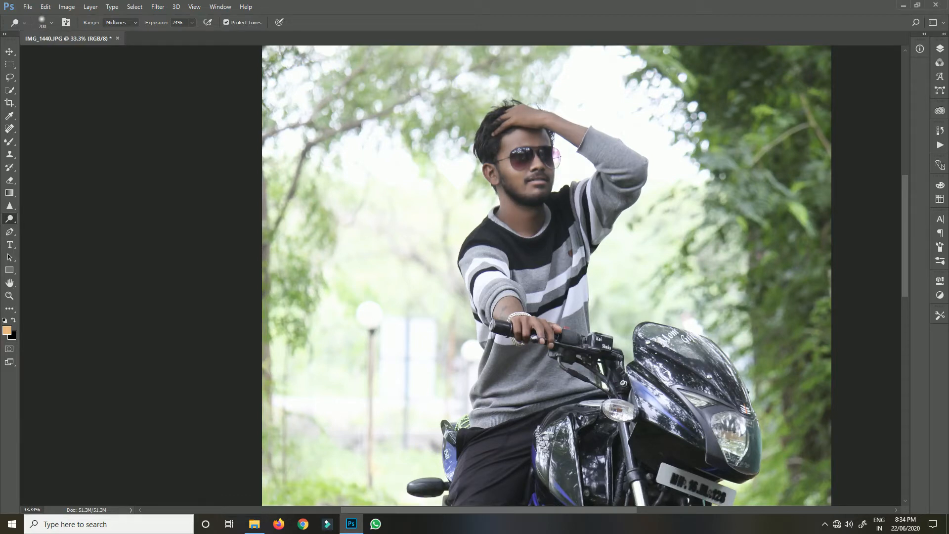
scroll(534, 202, "up", 4)
key("bracketleft")
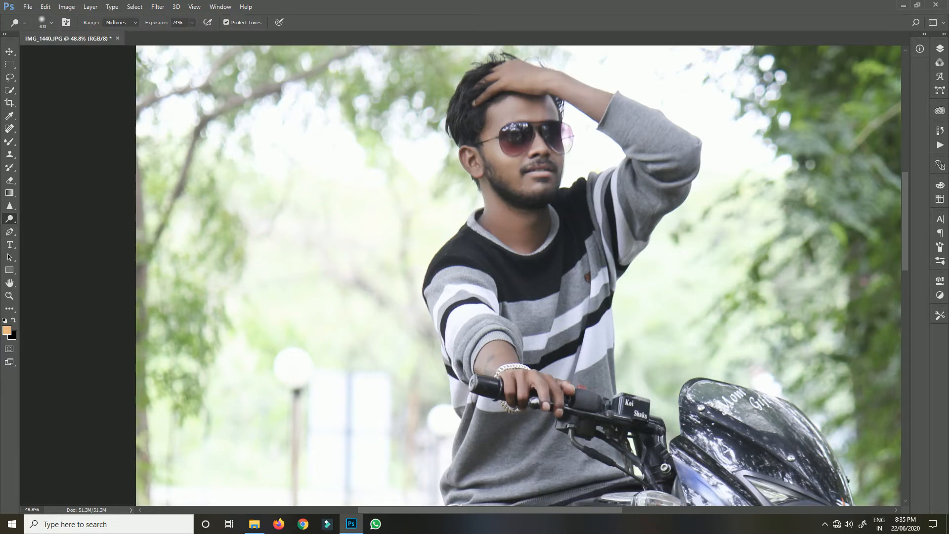
right_click(9, 219)
left_click(45, 228)
right_click(8, 218)
right_click(9, 206)
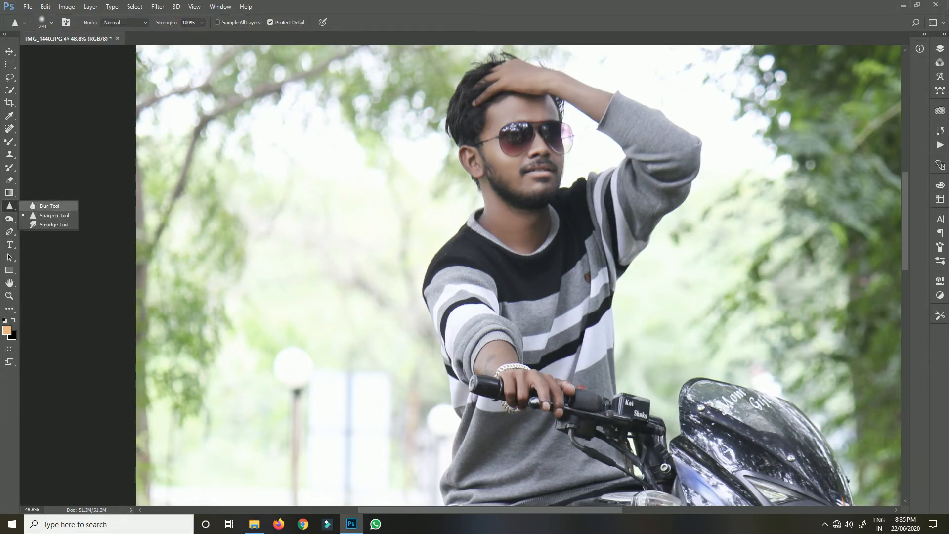
left_click(9, 231)
right_click(9, 231)
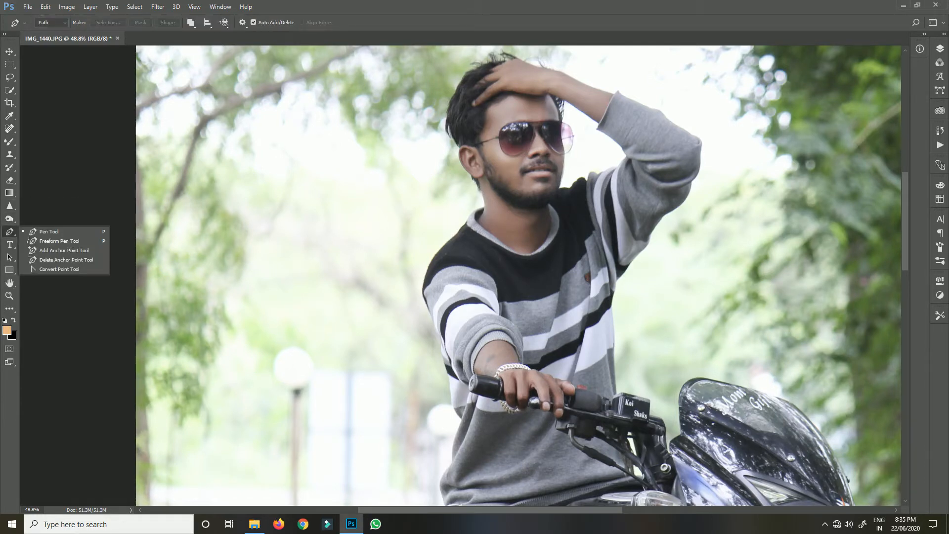
right_click(8, 218)
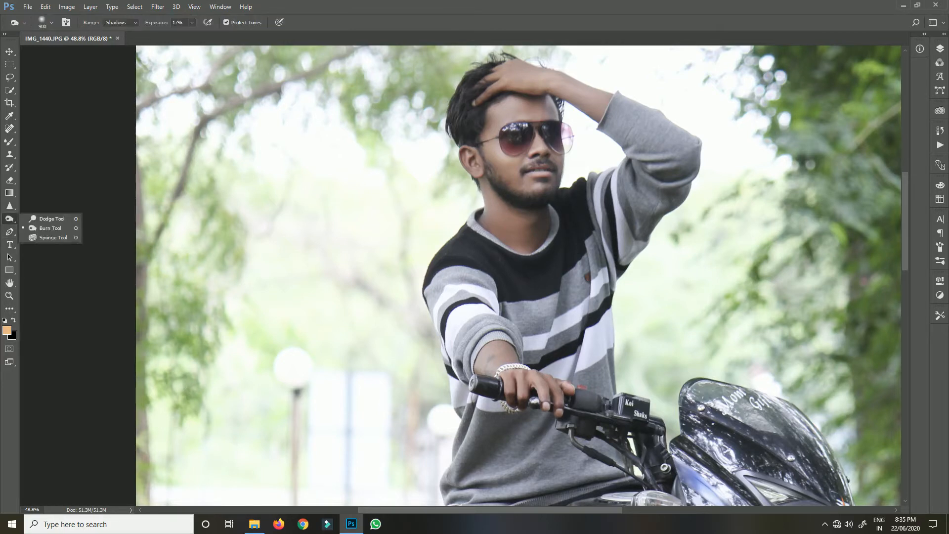
key("Escape")
scroll(540, 178, "down", 2)
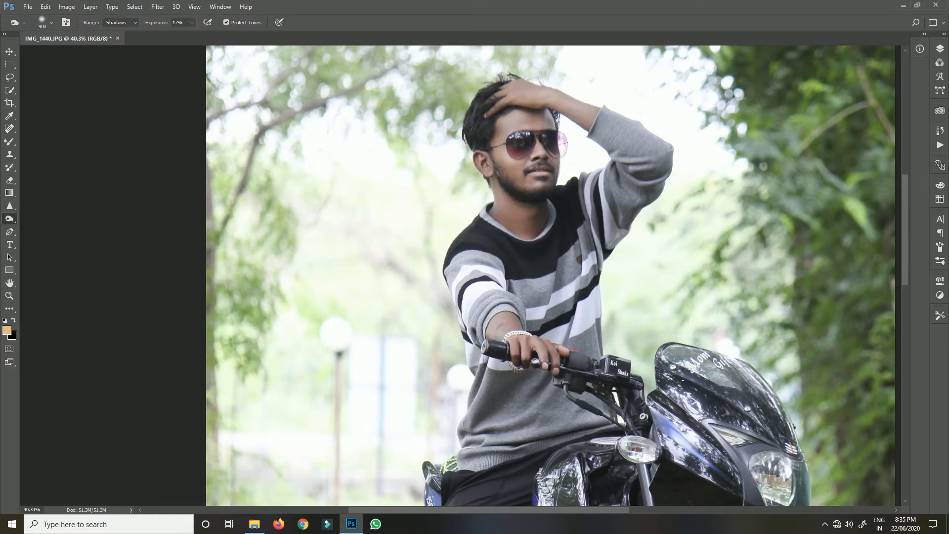
right_click(9, 218)
left_click(45, 219)
right_click(9, 219)
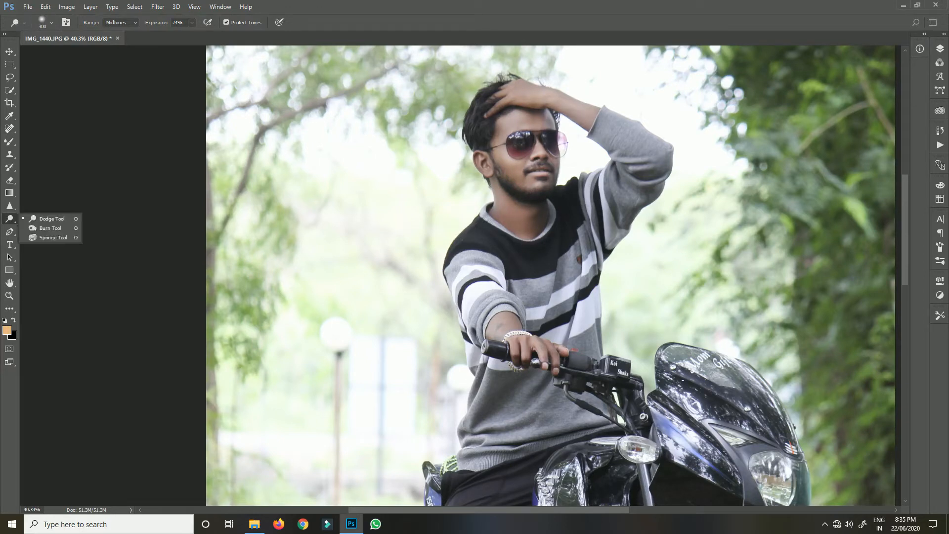
Darken the sunglass lenses and the hair with the Burn tool, using Shadows at 17% exposure
left_click(45, 228)
scroll(594, 122, "up", 2)
scroll(489, 123, "up", 2)
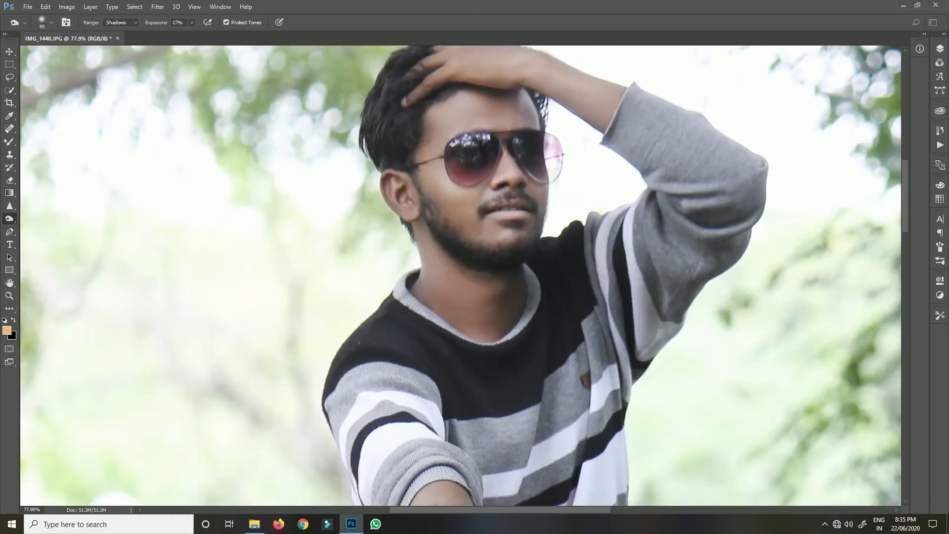
mouse_move(477, 158)
left_mouse_down()
mouse_move(467, 154)
mouse_move(458, 174)
left_mouse_up()
left_click(538, 167)
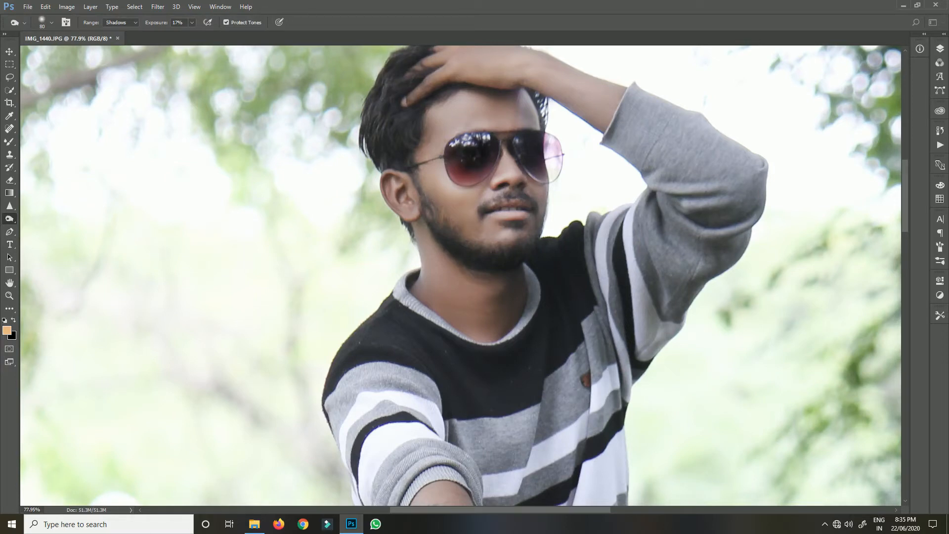
mouse_move(379, 118)
left_mouse_down()
mouse_move(375, 109)
mouse_move(391, 89)
mouse_move(432, 102)
left_mouse_up()
scroll(420, 103, "down", 3)
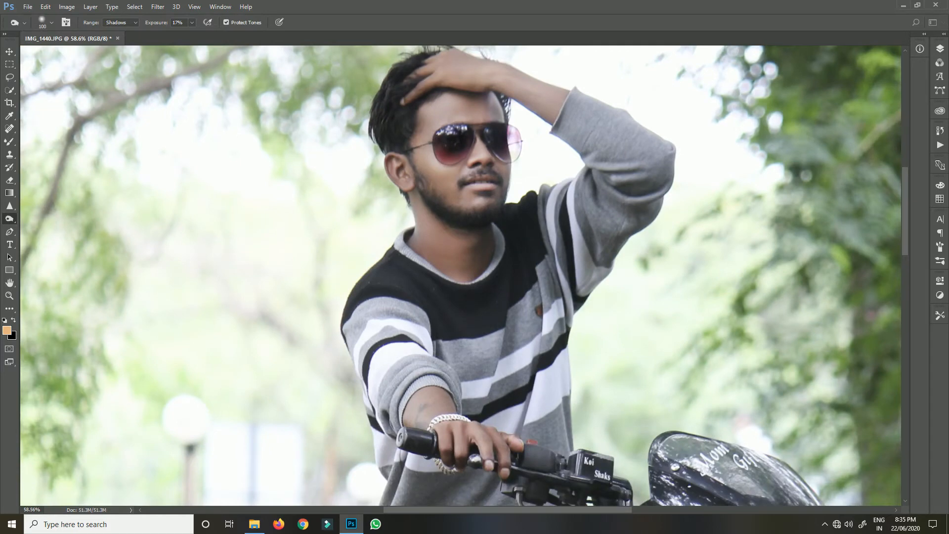
Darken the beard and moustache with a smaller Burn brush
scroll(415, 65, "down", 2)
scroll(427, 139, "up", 5)
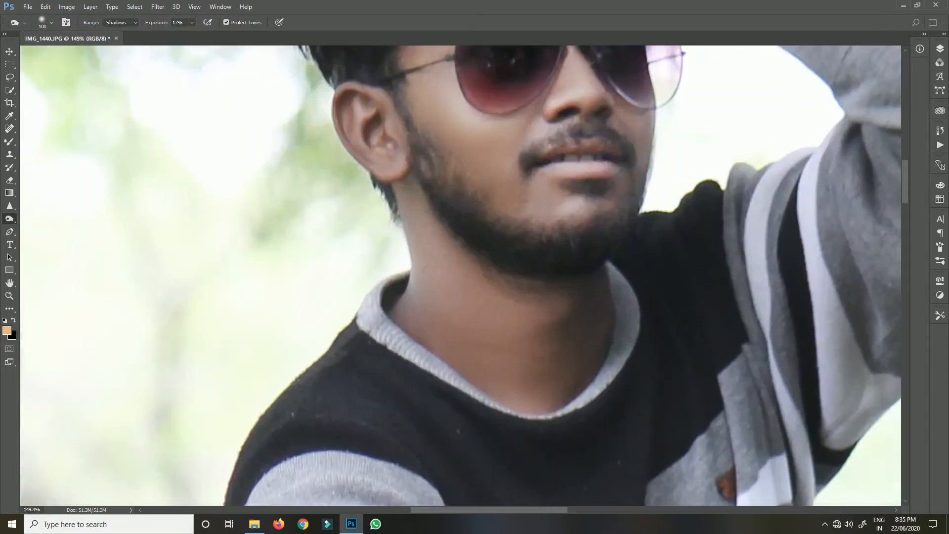
key("bracketleft")
key("bracketleft")
key("bracketleft")
key("bracketleft")
key("bracketleft")
mouse_move(437, 178)
left_mouse_down()
mouse_move(519, 240)
mouse_move(620, 228)
left_mouse_up()
mouse_move(596, 124)
left_mouse_down()
mouse_move(586, 137)
mouse_move(618, 148)
left_mouse_up()
Touch up the skin with the Mixer Brush, then fit the whole photo in view and switch to the Move tool
right_click(9, 142)
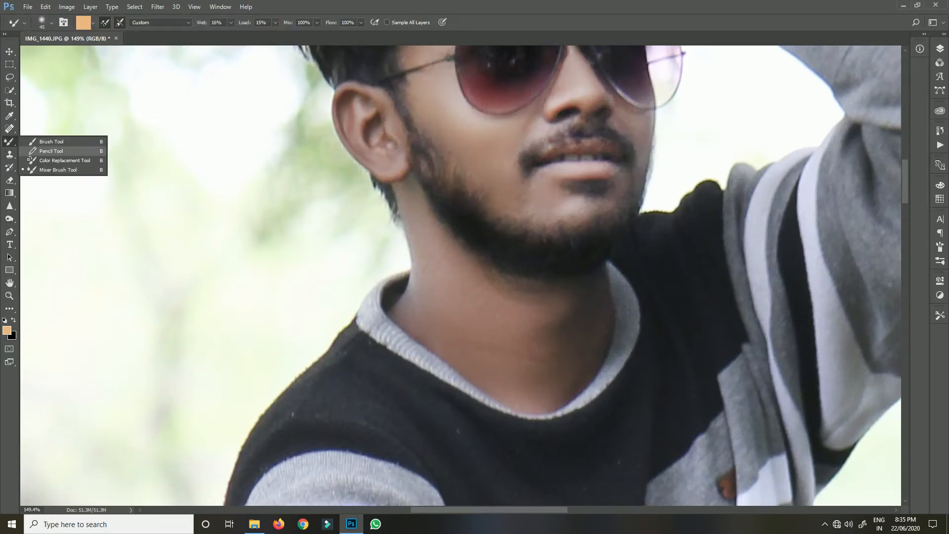
left_click(49, 170)
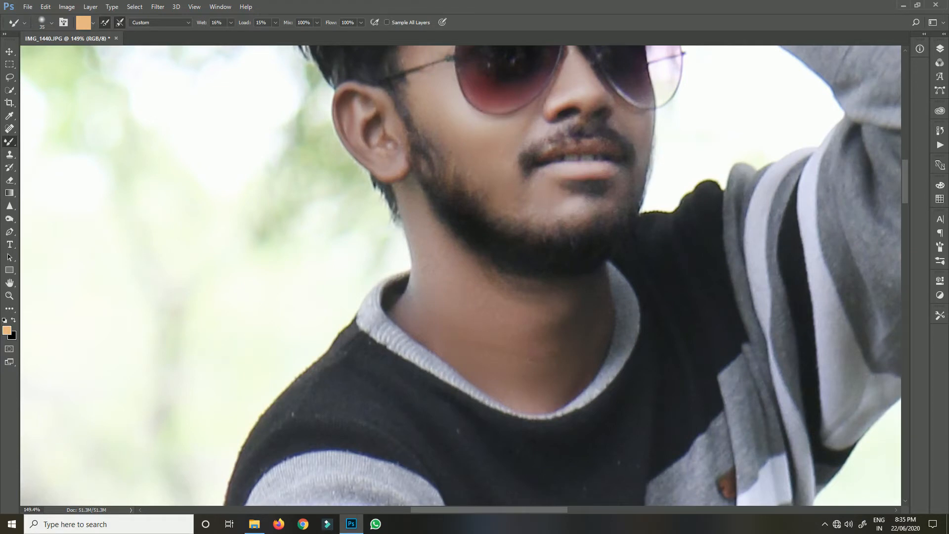
scroll(542, 165, "down", 3)
scroll(461, 276, "up", 3)
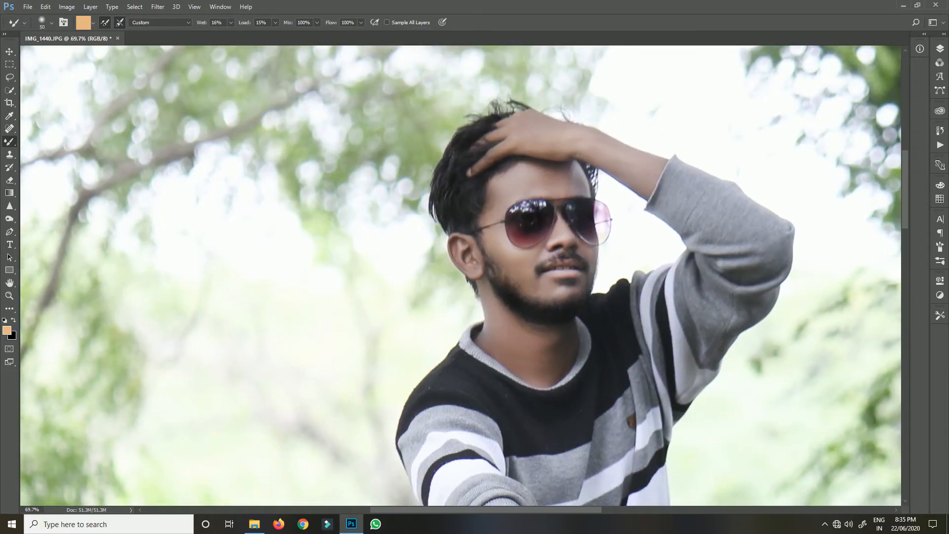
scroll(652, 219, "down", 2)
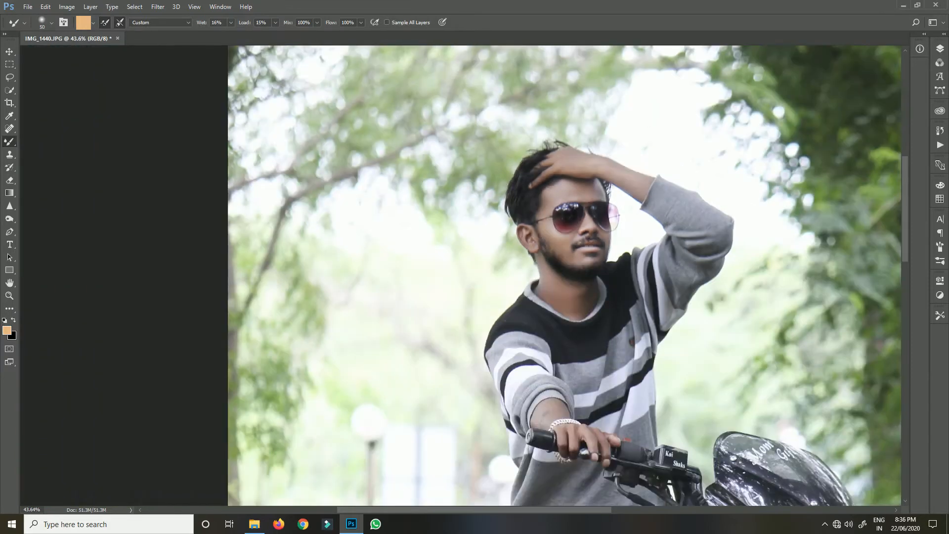
scroll(563, 275, "down", 3)
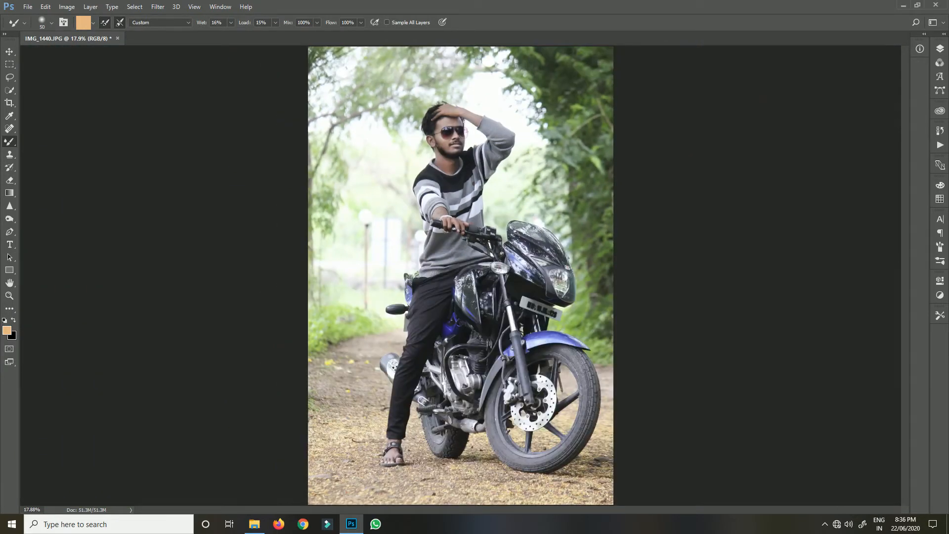
left_click(9, 52)
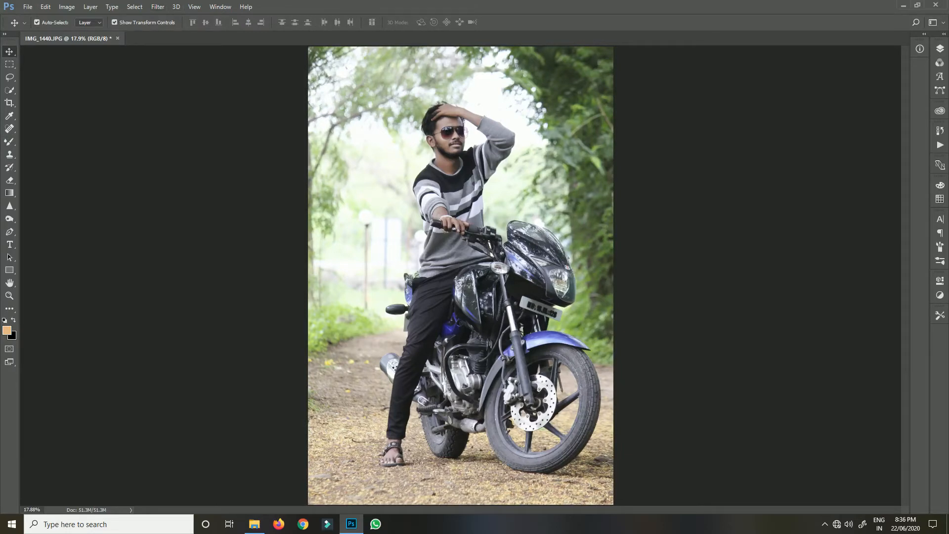
Draw a large elliptical selection around the man's head and torso down to the handlebars, and feather its edge
left_click_drag(9, 64, 49, 72)
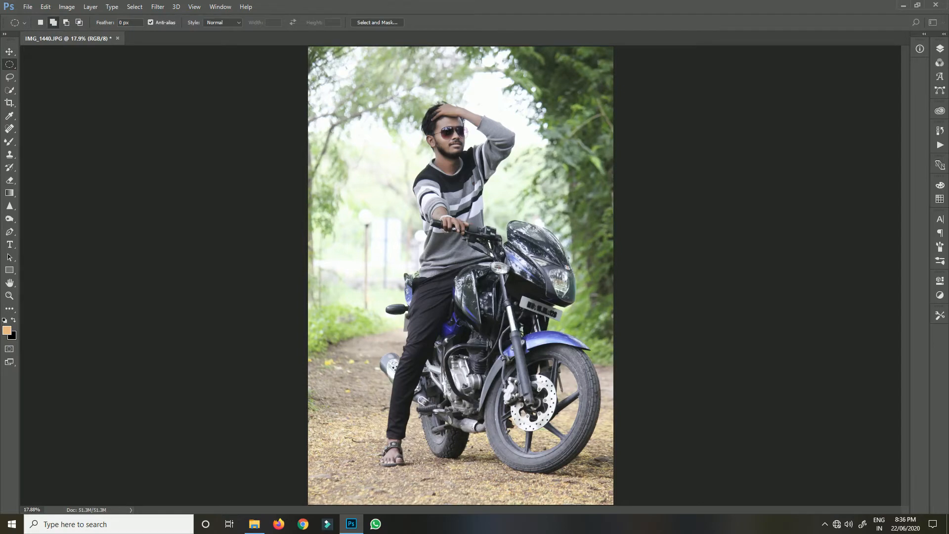
left_click_drag(407, 88, 533, 267)
key("ctrl+d")
left_click_drag(394, 84, 539, 275)
key("shift+F6")
key("alt+shift")
Brighten the selected area with Curves, moving the highlight point to input 230, output 255 and the shadow point to input 2, output 7, and deselect
key("ctrl+l")
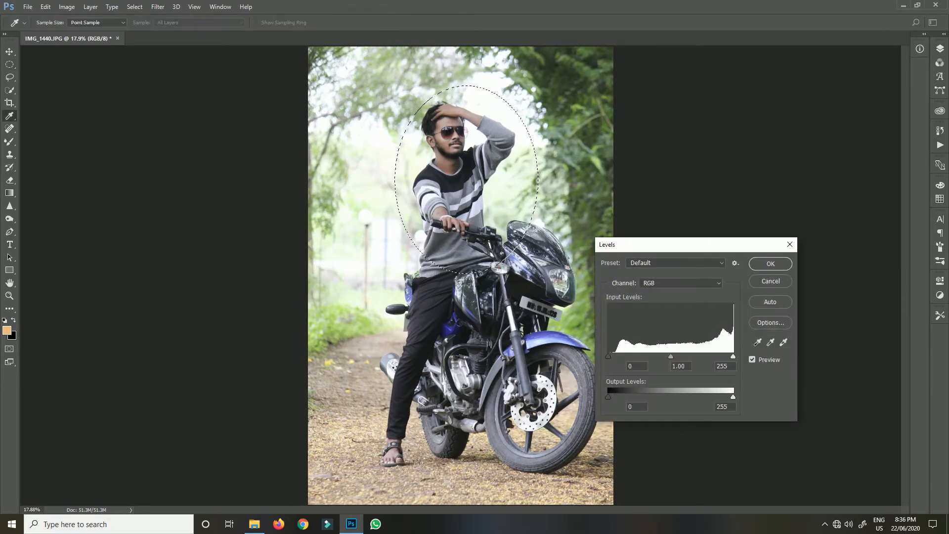
key("Escape")
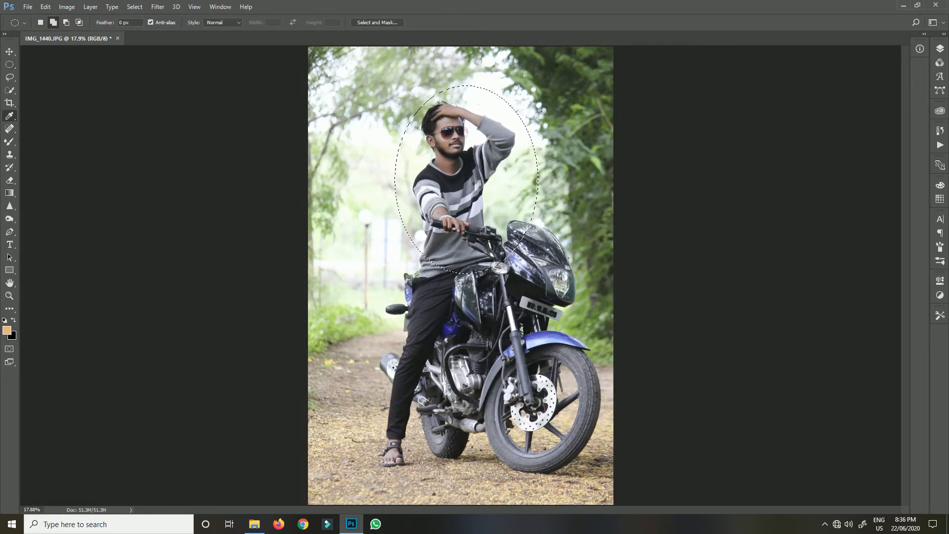
key("ctrl+m")
left_click_drag(747, 223, 739, 223)
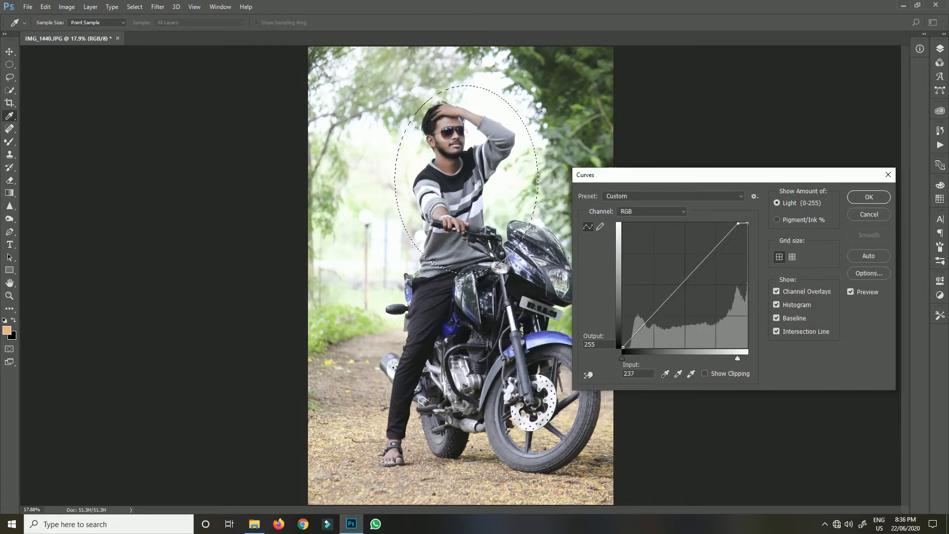
left_click(623, 347)
left_click_drag(623, 347, 623, 341)
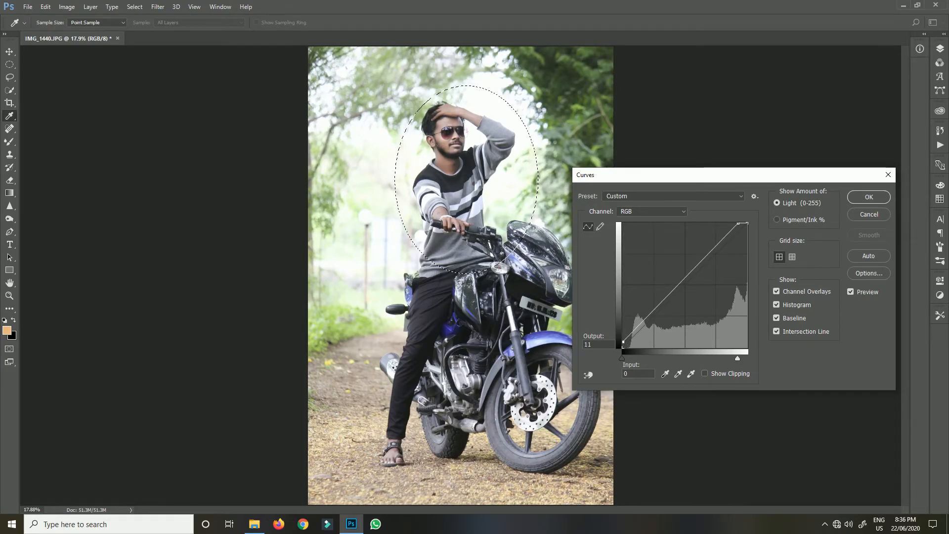
left_click_drag(623, 341, 624, 343)
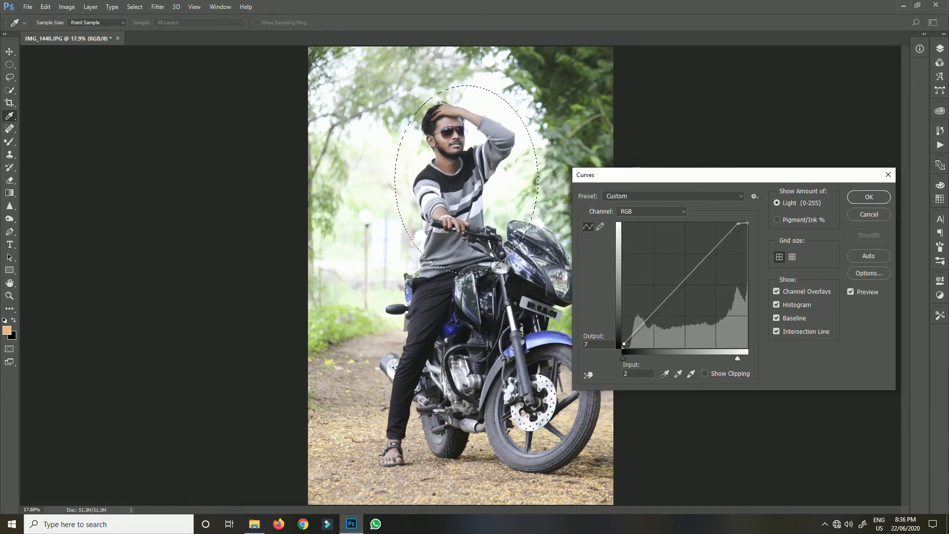
left_click_drag(739, 223, 735, 223)
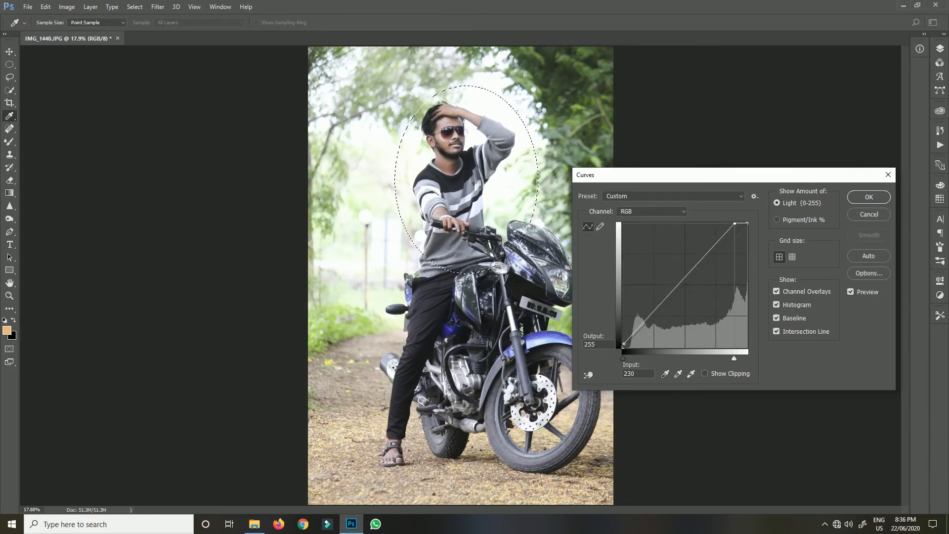
left_click(869, 197)
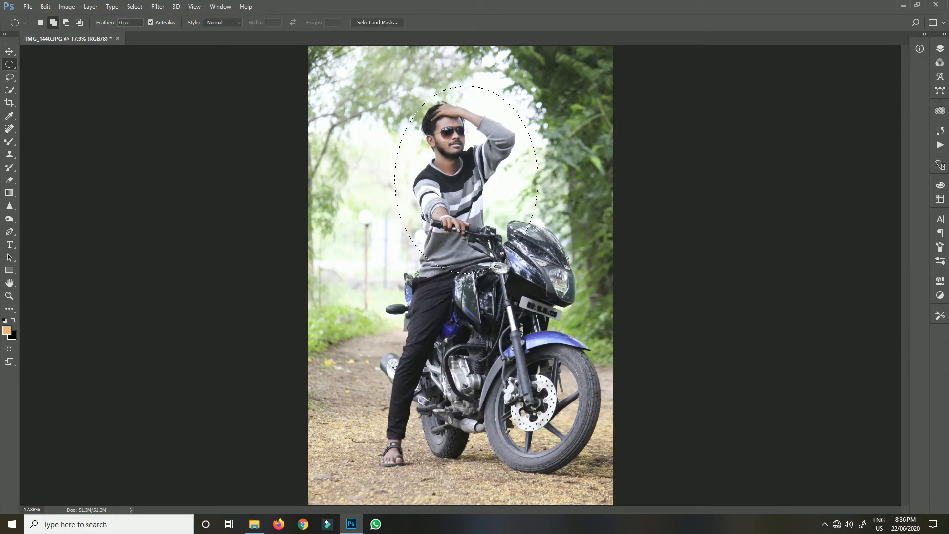
key("ctrl+d")
Apply Camera Raw basic adjustments: Exposure +0.25, Contrast +13, Highlights -52, Shadows -14, Vibrance +20, and raise Saturation slightly past +10
left_click(940, 49)
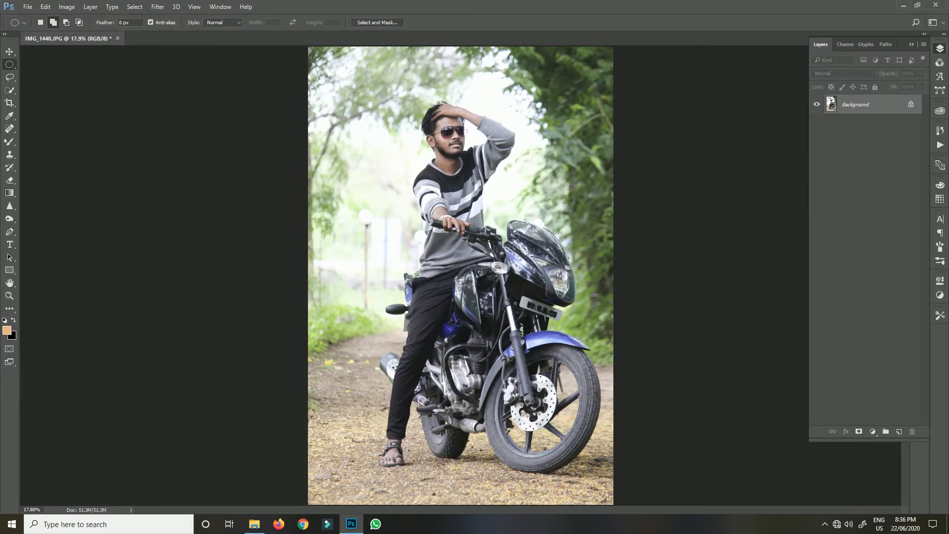
left_click(157, 7)
left_click(174, 64)
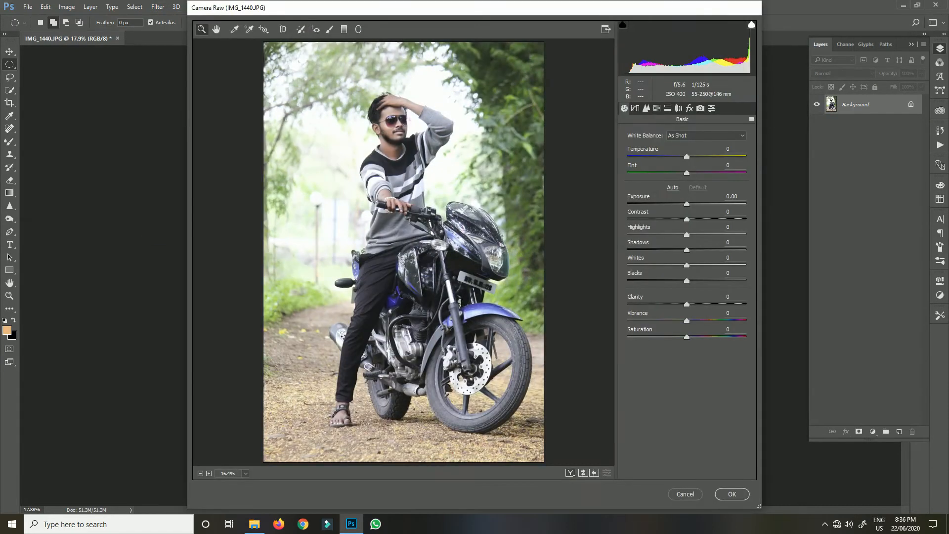
left_click_drag(687, 234, 690, 203)
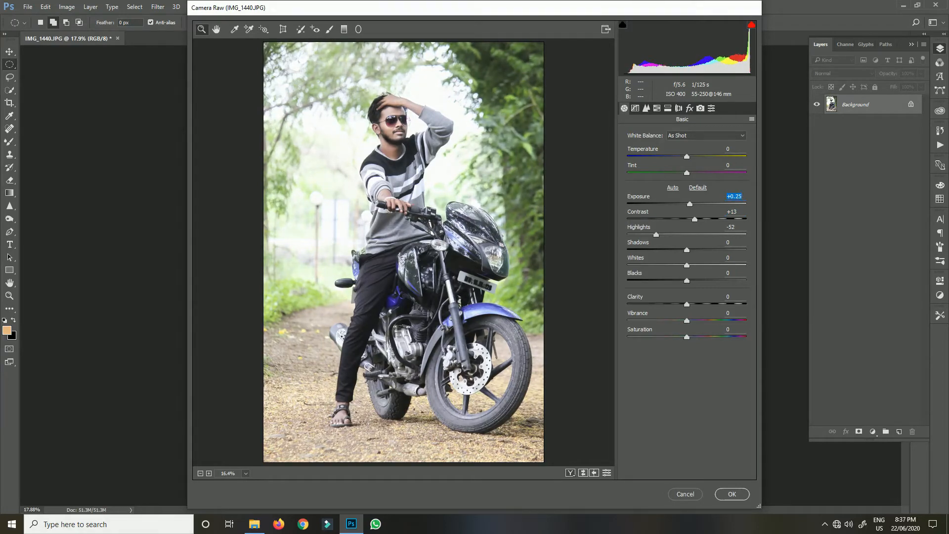
left_click_drag(687, 250, 679, 250)
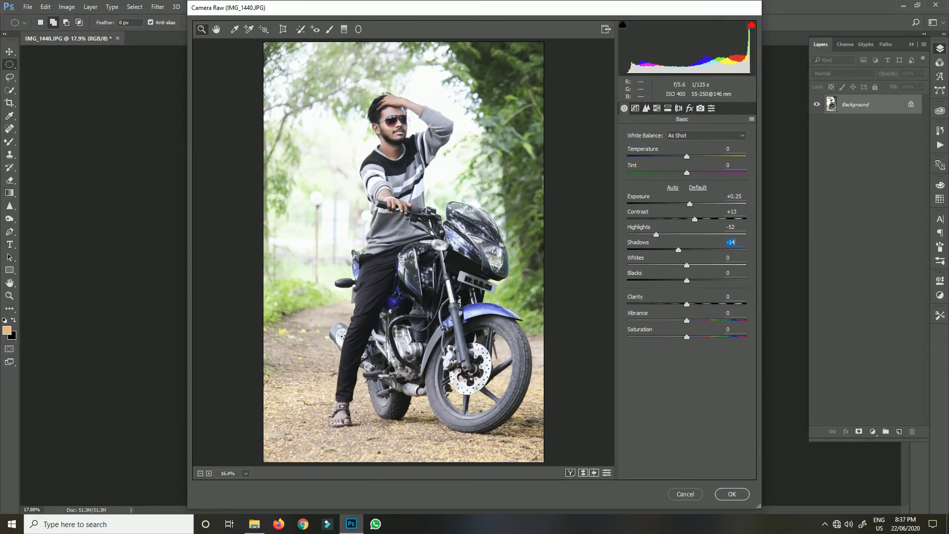
mouse_move(687, 320)
left_mouse_down()
mouse_move(699, 320)
mouse_move(693, 337)
left_mouse_up()
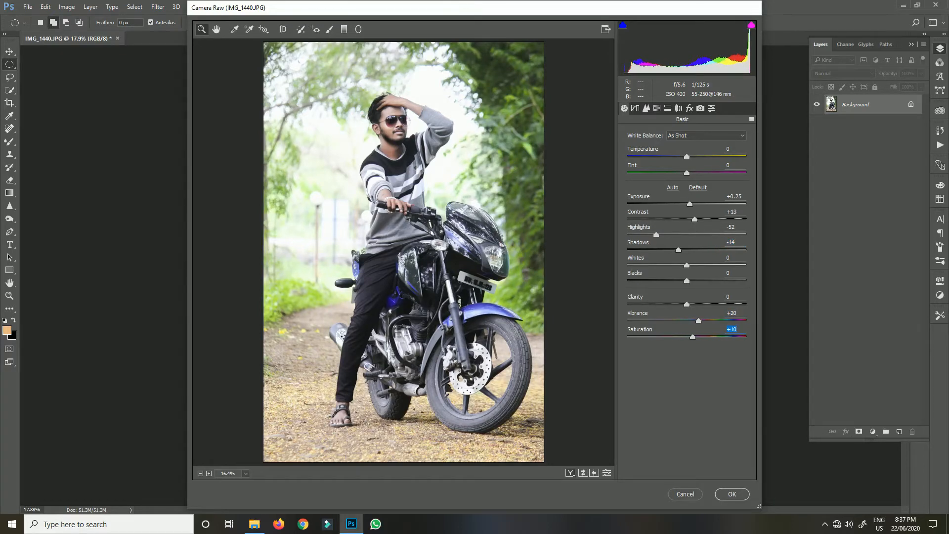
key("Up")
key("Up")
key("Up")
Set the Camera Raw noise reduction to Luminance 67, Luminance Contrast 36 and Color 35
left_click(646, 109)
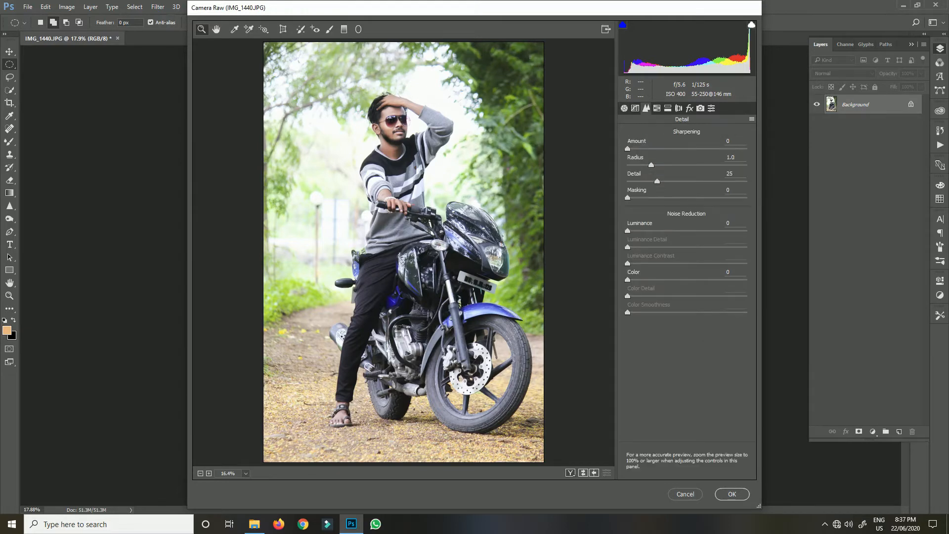
left_click_drag(628, 230, 707, 231)
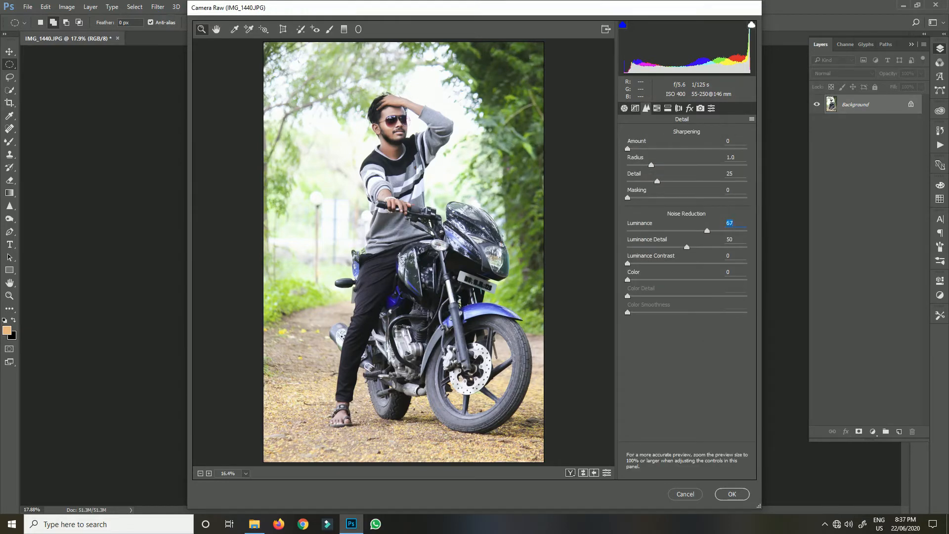
left_click_drag(627, 280, 671, 263)
Set the Camera Raw sharpening to Amount 14, Radius 0.9, Detail 20 and Masking 15
left_click_drag(628, 197, 657, 198)
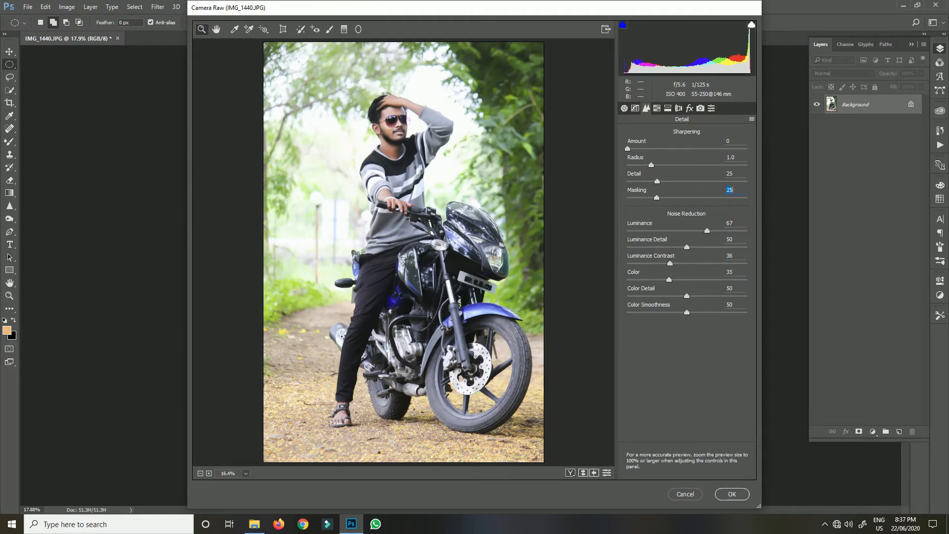
mouse_move(628, 149)
left_mouse_down()
mouse_move(653, 148)
mouse_move(641, 148)
left_mouse_up()
key("Tab")
key("Down")
key("Tab")
key("Down")
key("Down")
key("Down")
key("Down")
key("Down")
key("Tab")
key("Down")
key("Down")
key("Down")
key("Down")
key("Down")
key("Down")
key("Down")
key("Down")
key("Down")
key("Down")
In the HSL adjustments, set Luminance to Oranges +38 and Blues -21, and Saturation to Yellows +43 and Greens +44
key("ctrl+alt+4")
left_click(698, 150)
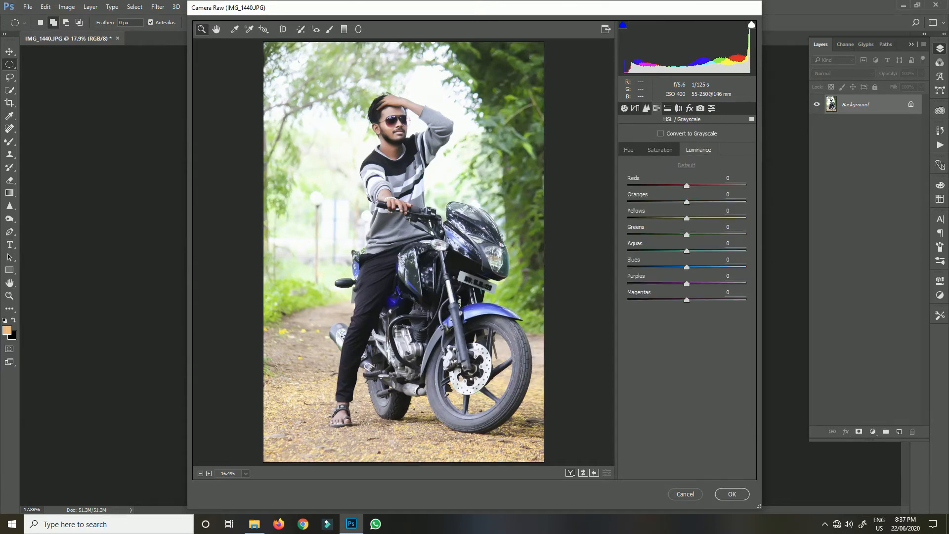
left_click_drag(686, 201, 712, 234)
left_click(660, 149)
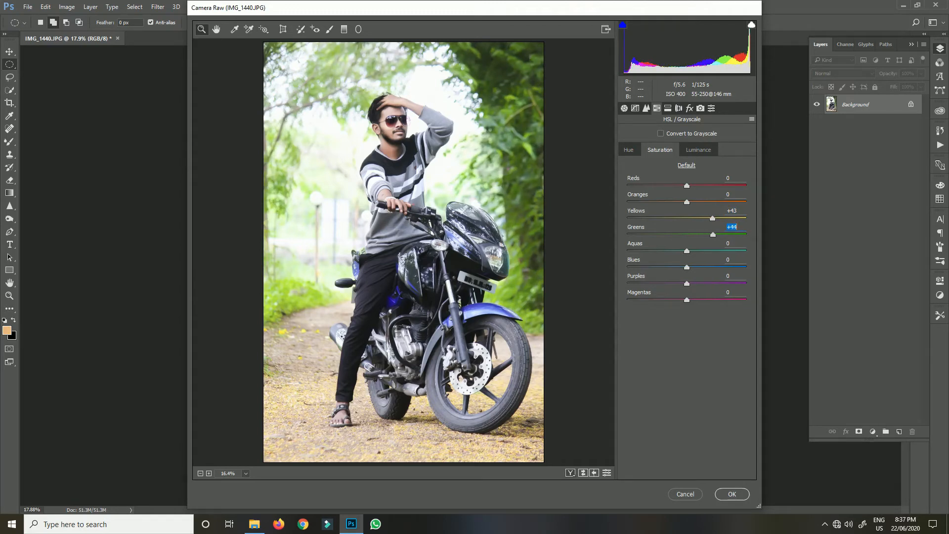
mouse_move(687, 267)
left_mouse_down()
mouse_move(725, 267)
mouse_move(675, 267)
left_mouse_up()
left_click(697, 150)
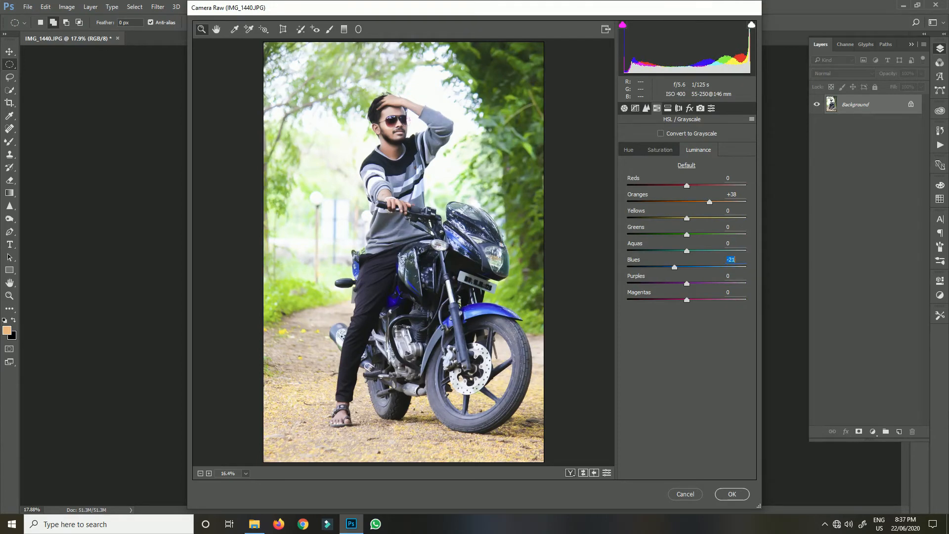
Shift the HSL hues of the foliage and ground, setting Yellows to +62 and Greens to -48
left_click(645, 108)
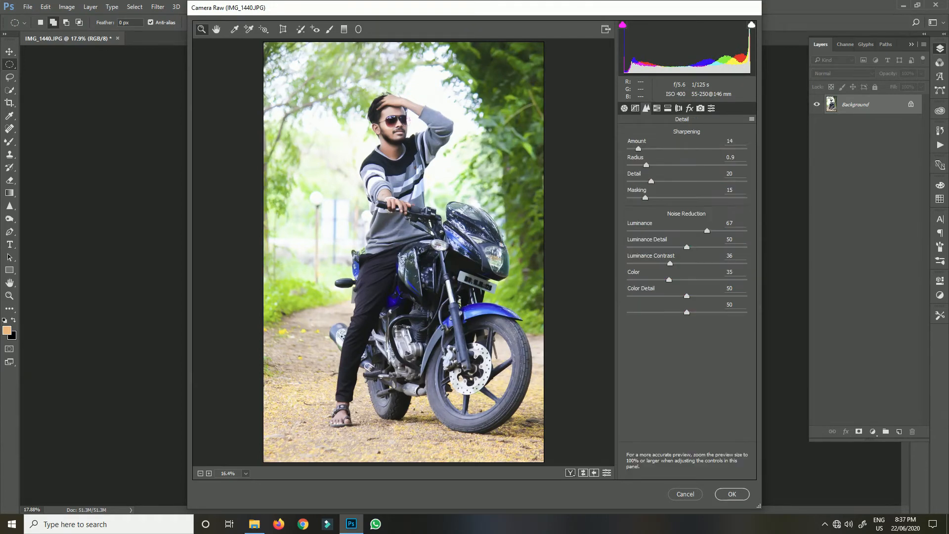
left_click(668, 108)
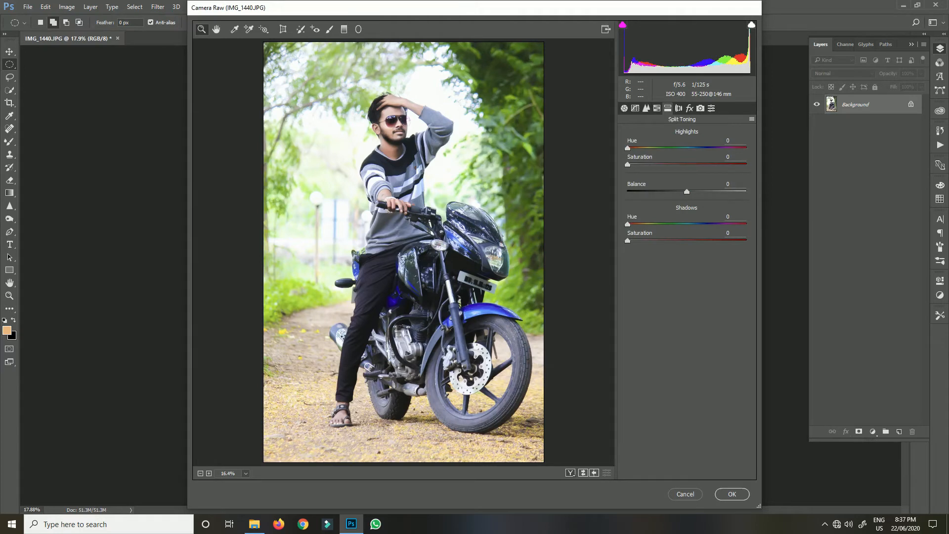
left_click(657, 109)
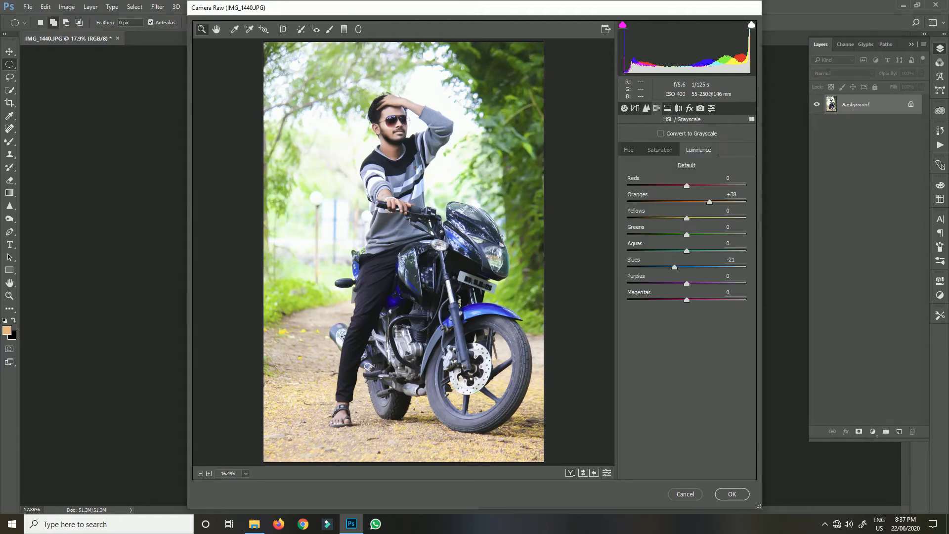
left_click(628, 150)
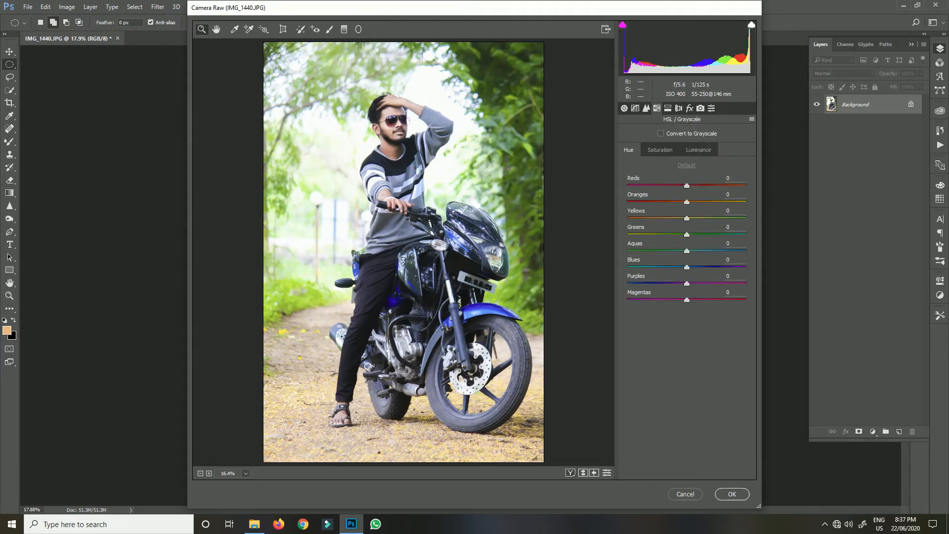
left_click_drag(687, 218, 658, 235)
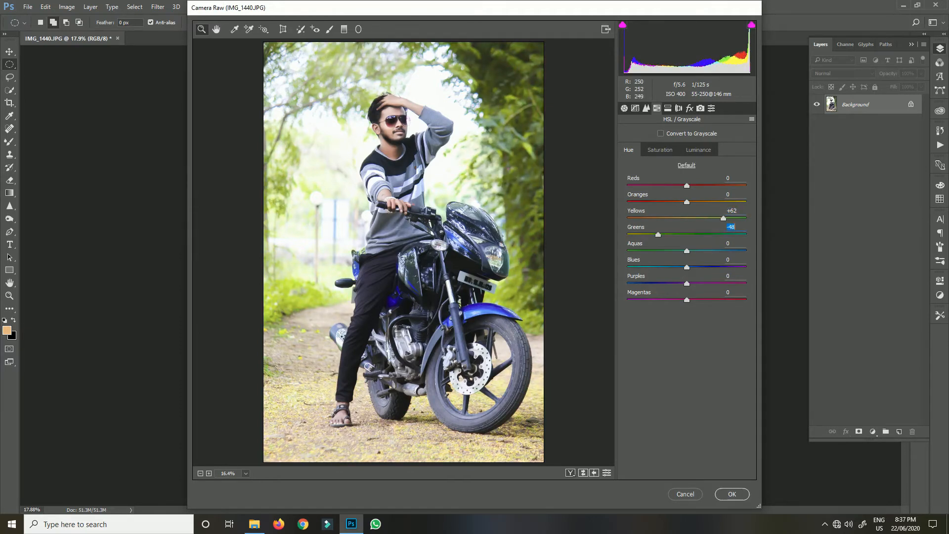
Lower all the luminance and color noise reduction settings, raise the sharpening Amount, and apply the Camera Raw adjustments to the photo
key("ctrl+plus")
key("ctrl+plus")
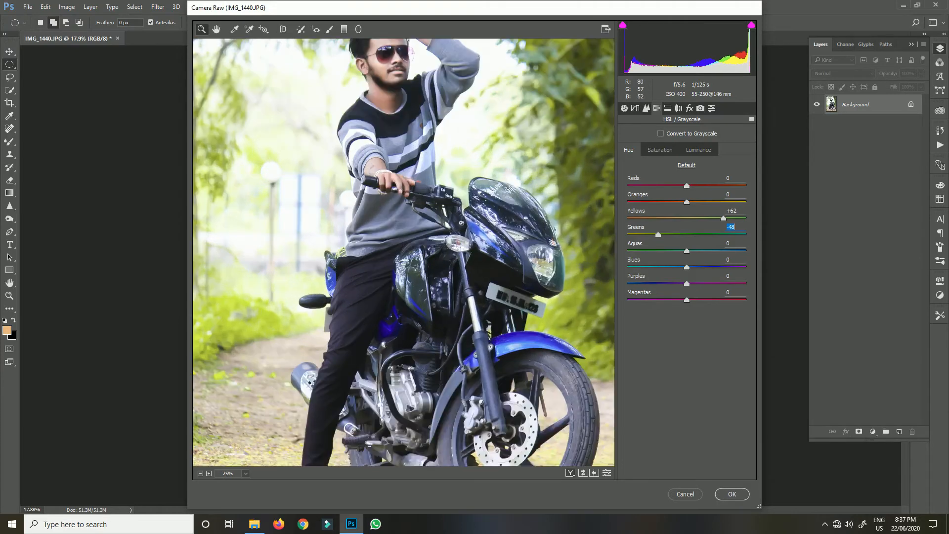
key("ctrl+plus")
left_click_drag(403, 208, 426, 353)
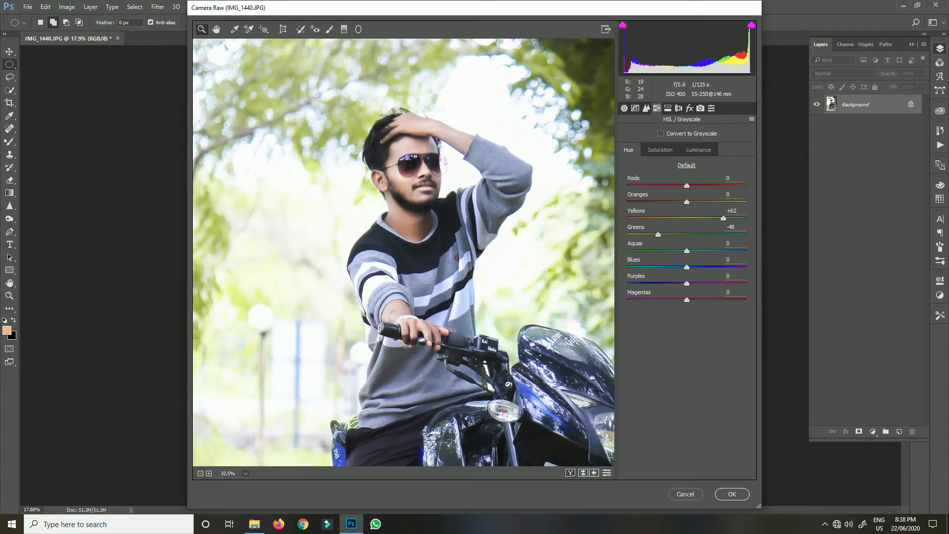
left_click_drag(392, 240, 411, 241)
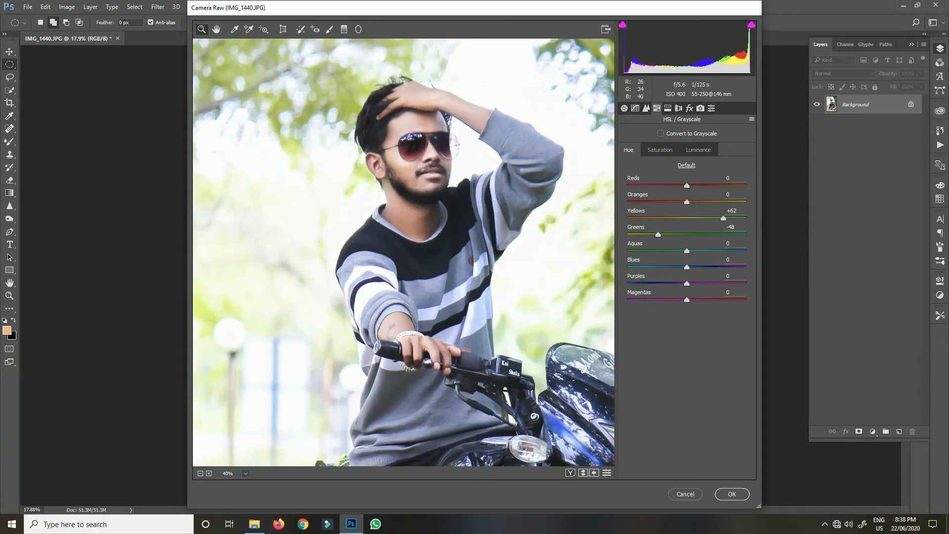
left_click(646, 108)
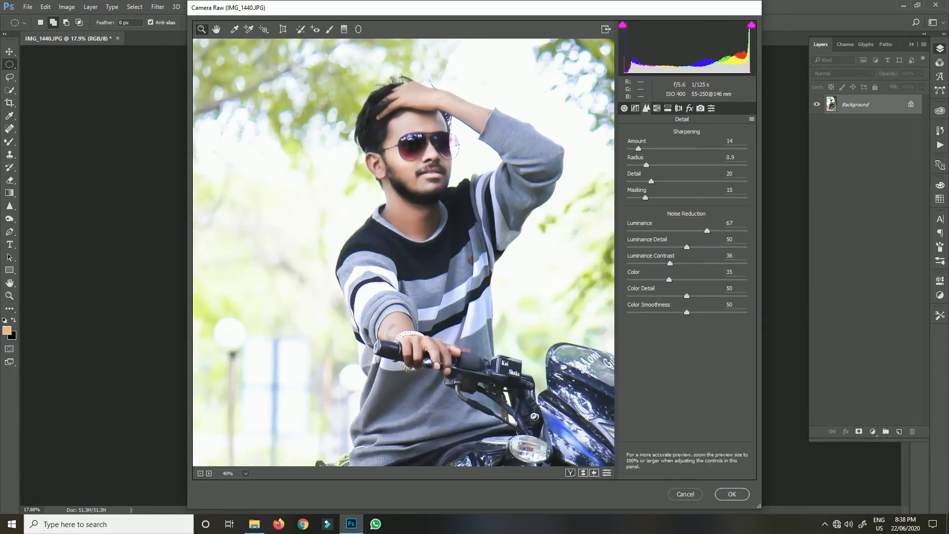
left_click_drag(707, 230, 644, 247)
left_click(646, 263)
left_click(647, 280)
left_click(659, 296)
left_click_drag(687, 312, 654, 312)
left_click_drag(638, 148, 653, 149)
left_click(689, 108)
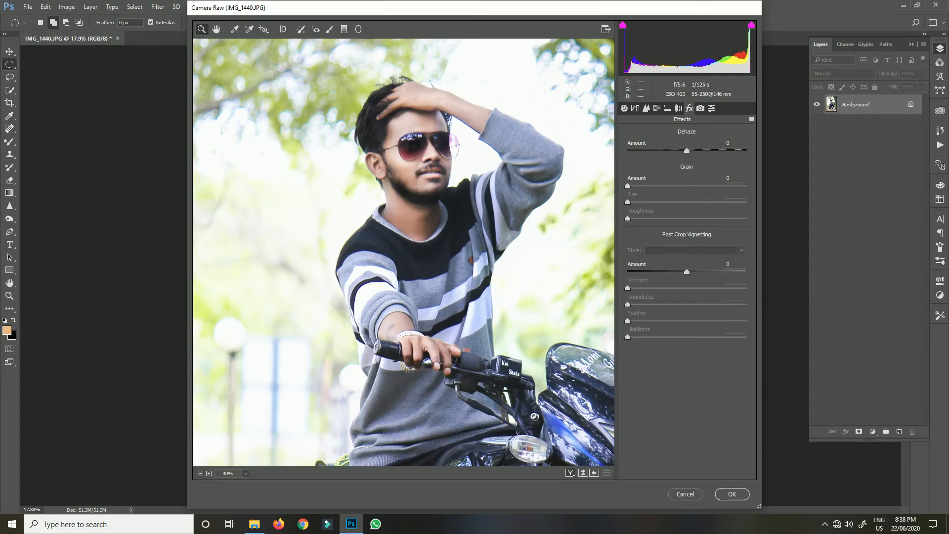
key("Return")
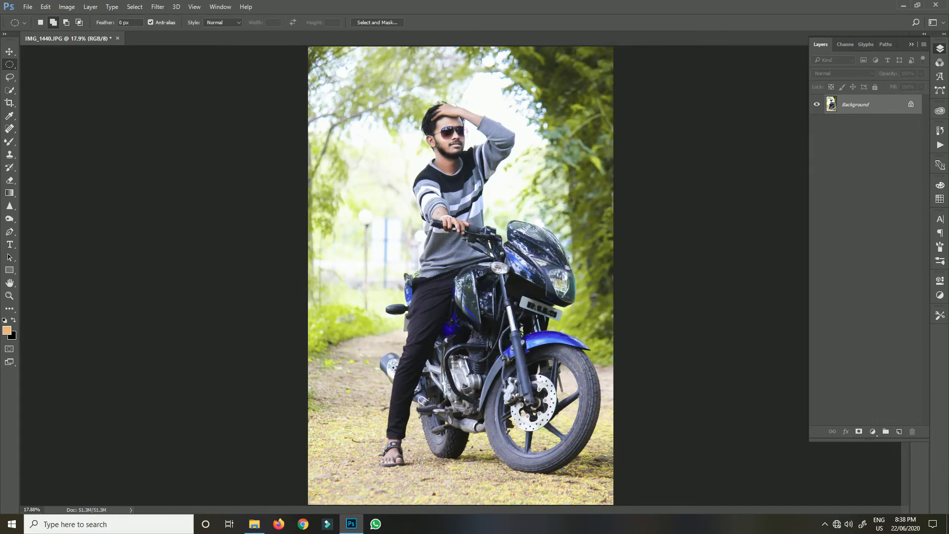
Rotate the photo a few degrees clockwise with the Crop tool and crop off the slanted edges around the man and motorcycle
left_click(157, 6)
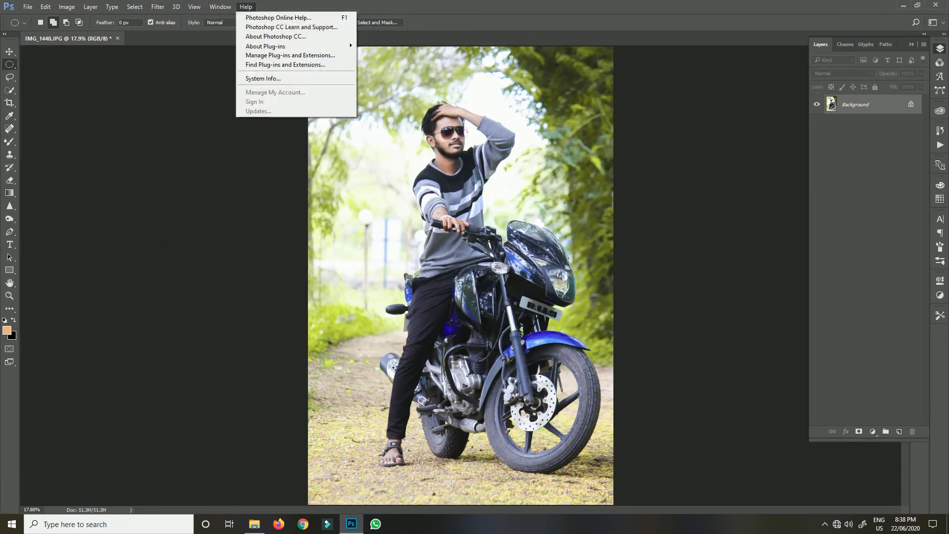
key("Escape")
key("c")
left_click_drag(658, 30, 675, 35)
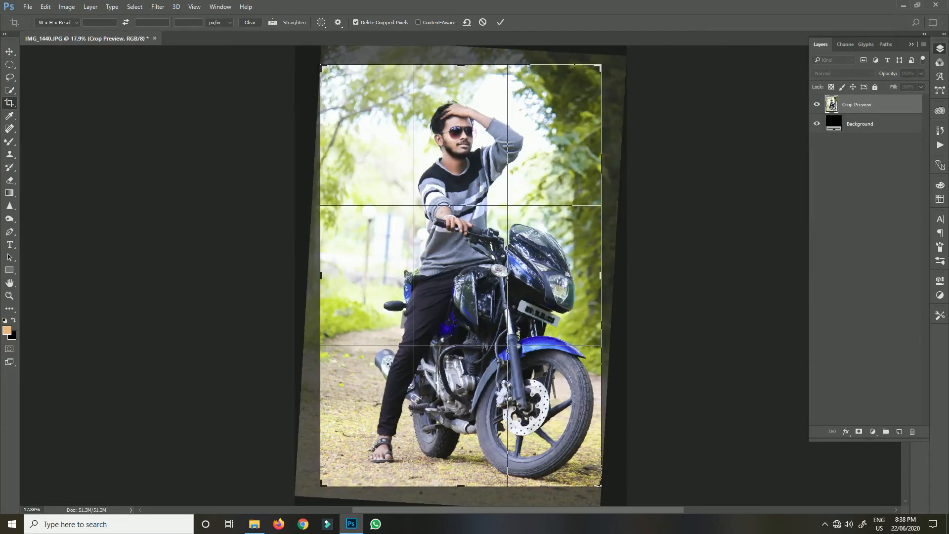
left_click_drag(461, 65, 461, 57)
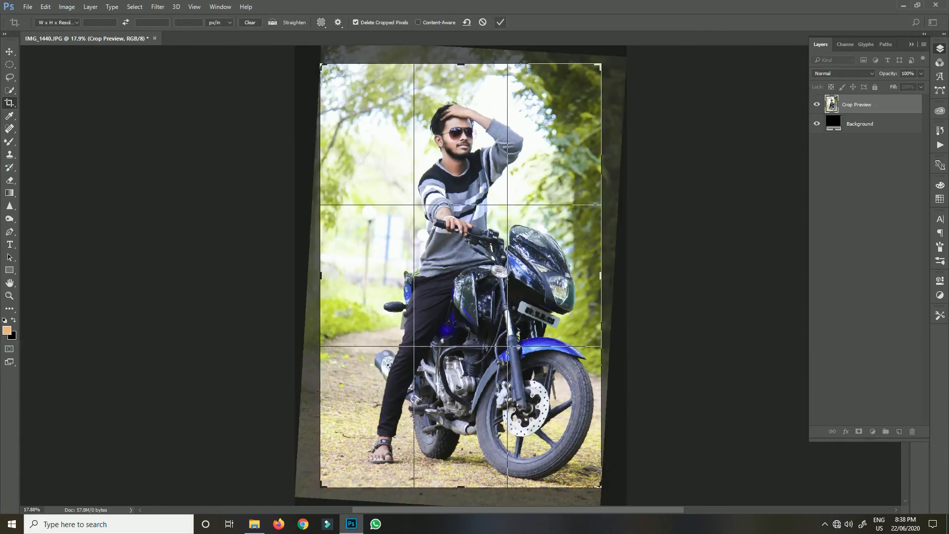
left_click(500, 22)
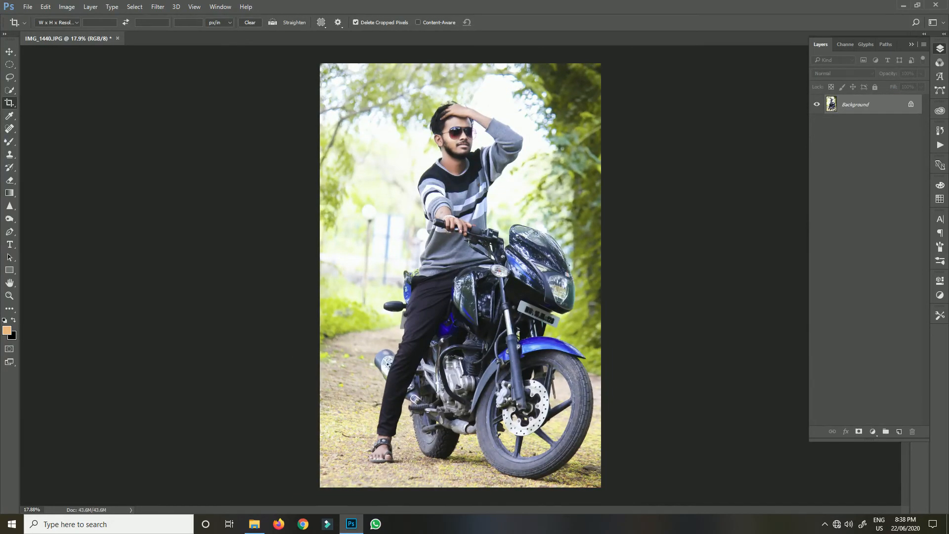
Darken the photo's edges with a Camera Raw post-crop vignette set to Amount -26, Feather 36 and Highlights 21
left_click(10, 51)
left_click(157, 6)
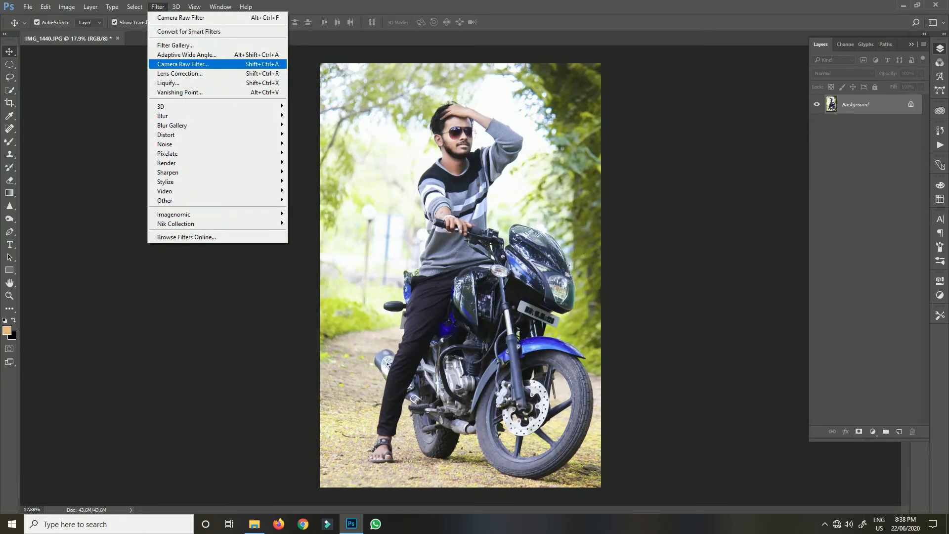
left_click(183, 64)
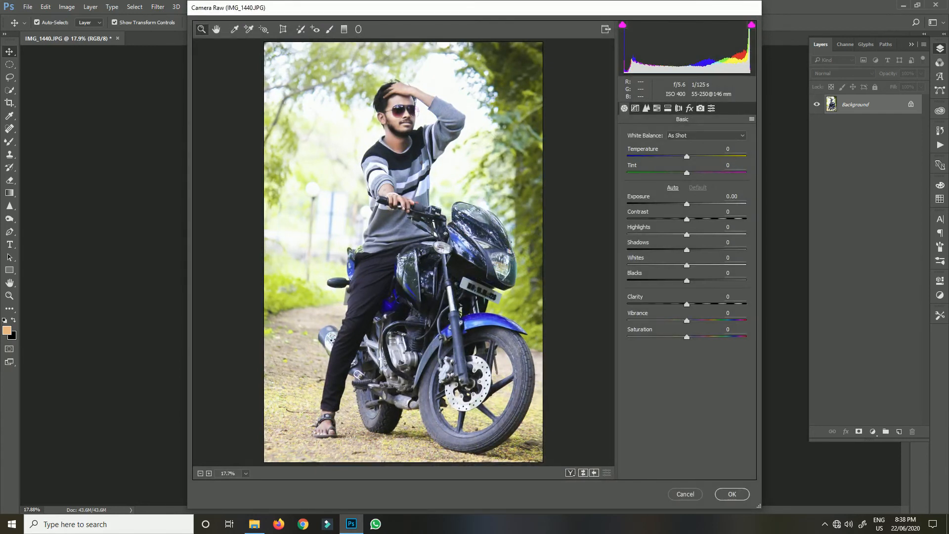
left_click(690, 108)
left_click_drag(687, 272, 675, 271)
left_click_drag(627, 337, 670, 320)
left_click_drag(675, 272, 672, 271)
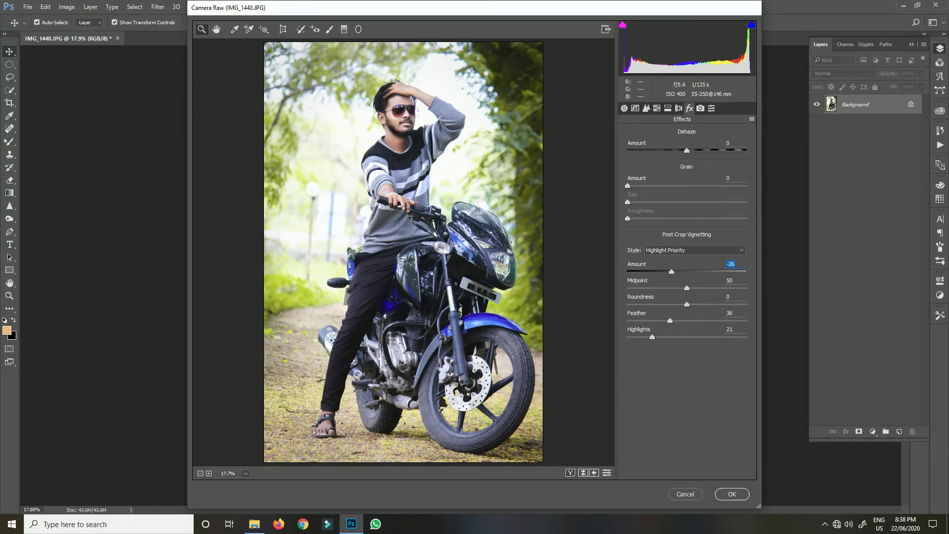
key("Return")
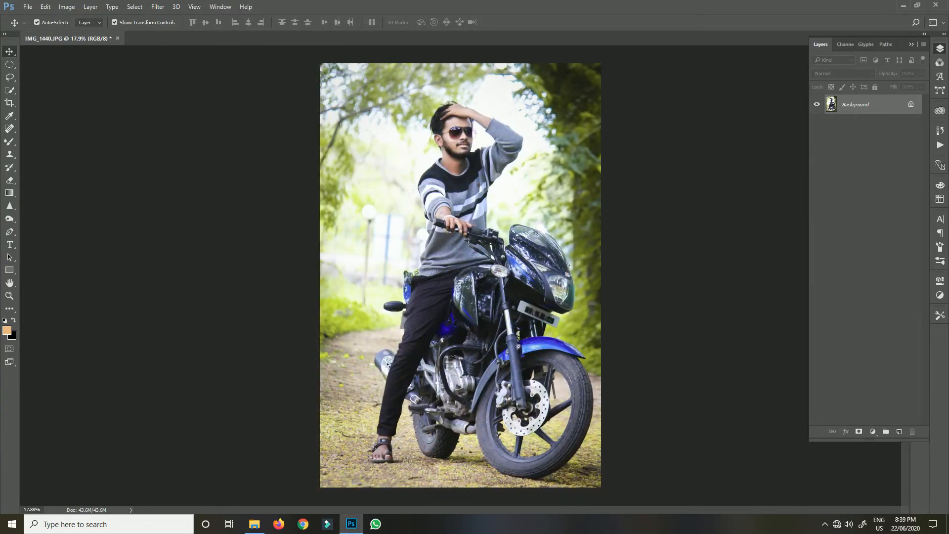
Place the light flare image IMG-20180421-WA0137 from the WhatsApp Documents folder in Graphic Design on drive G: into the photo
mouse_move(254, 524)
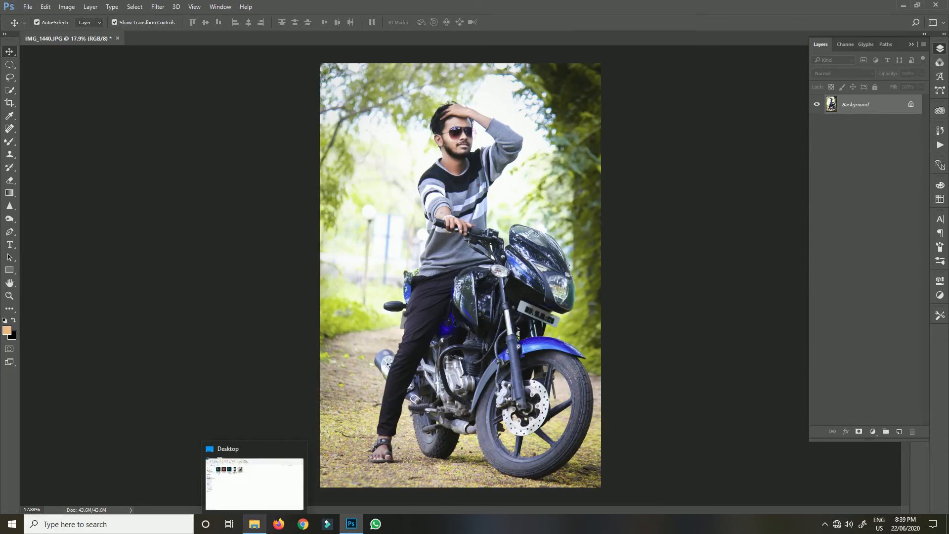
left_click(254, 482)
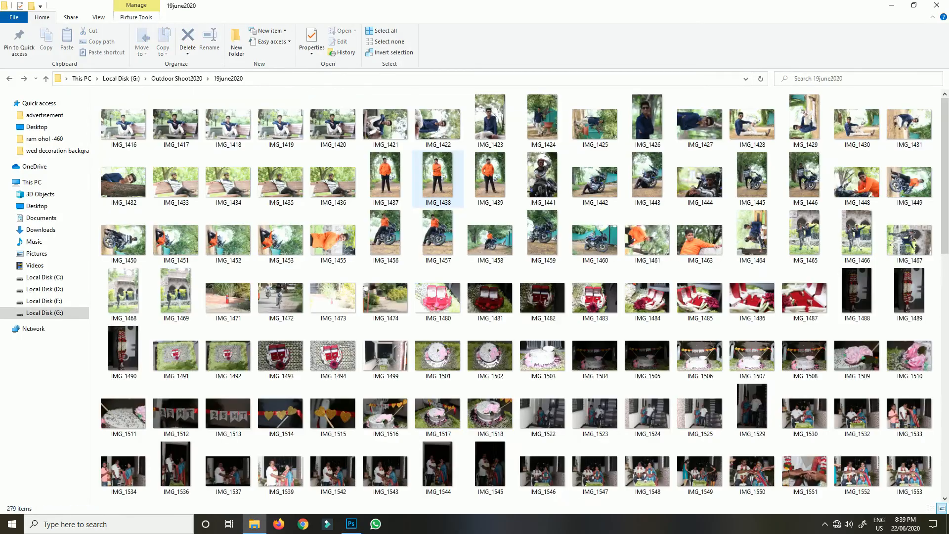
key("alt+Up")
key("alt+Up")
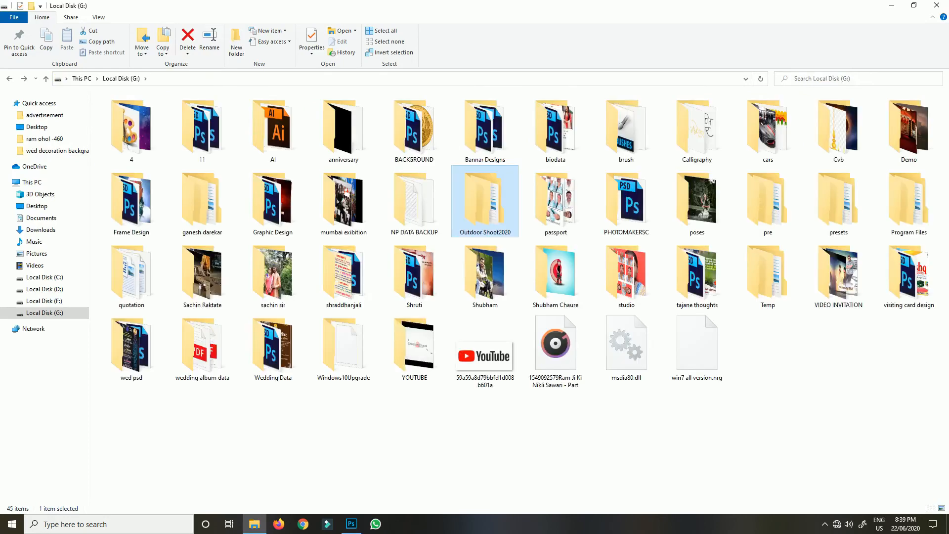
double_click(273, 197)
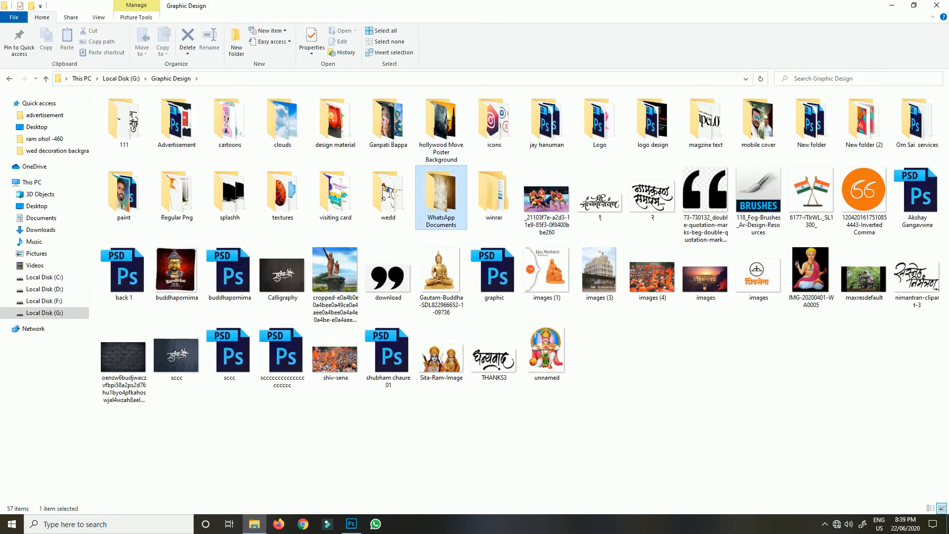
double_click(441, 195)
left_click_drag(388, 124, 460, 267)
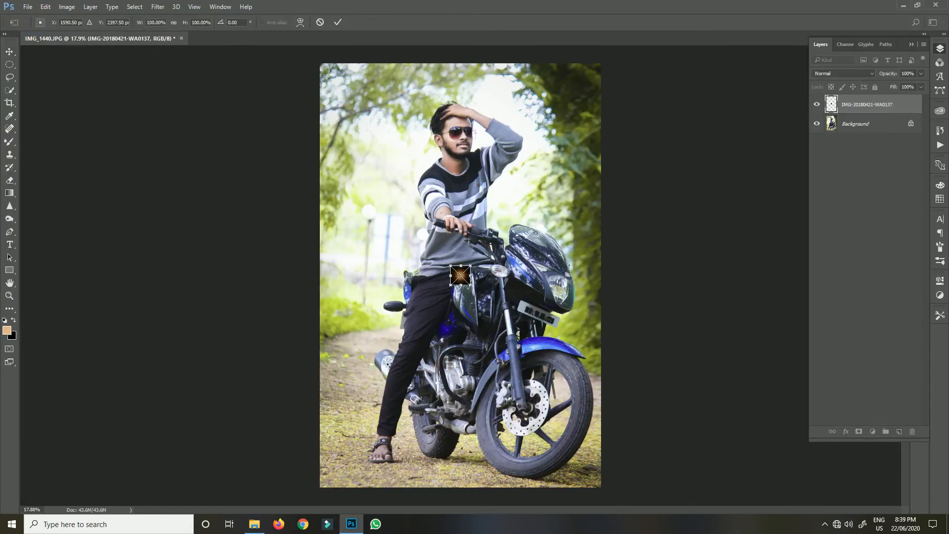
Blend the flare layer in Screen mode, scale it to about 1166%, and position its glow over the motorcycle's headlight
left_click(843, 74)
left_click(843, 141)
left_click_drag(470, 284, 563, 293)
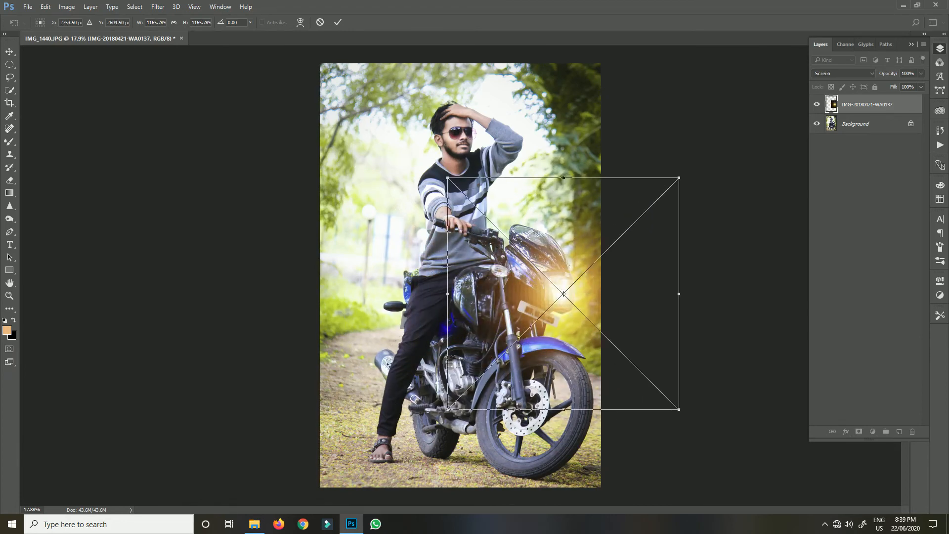
key("Return")
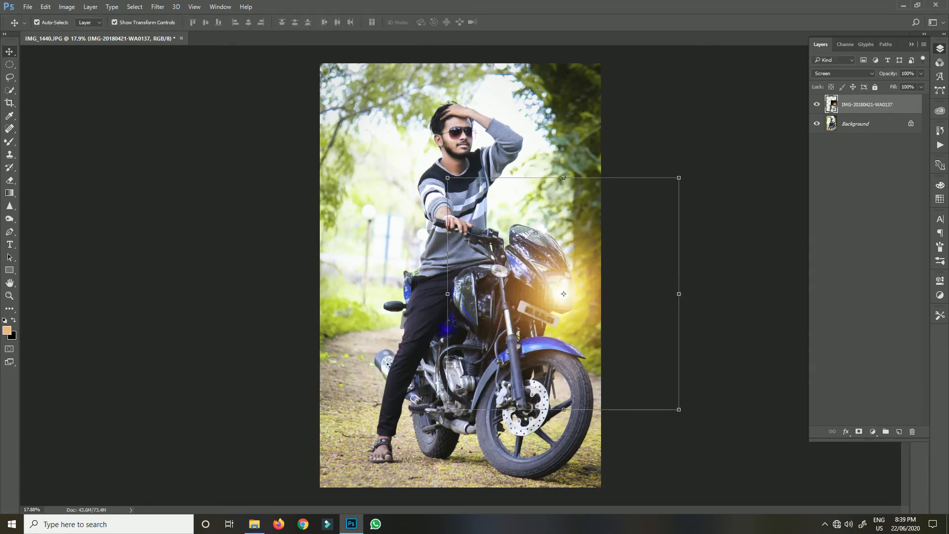
left_click_drag(564, 294, 561, 290)
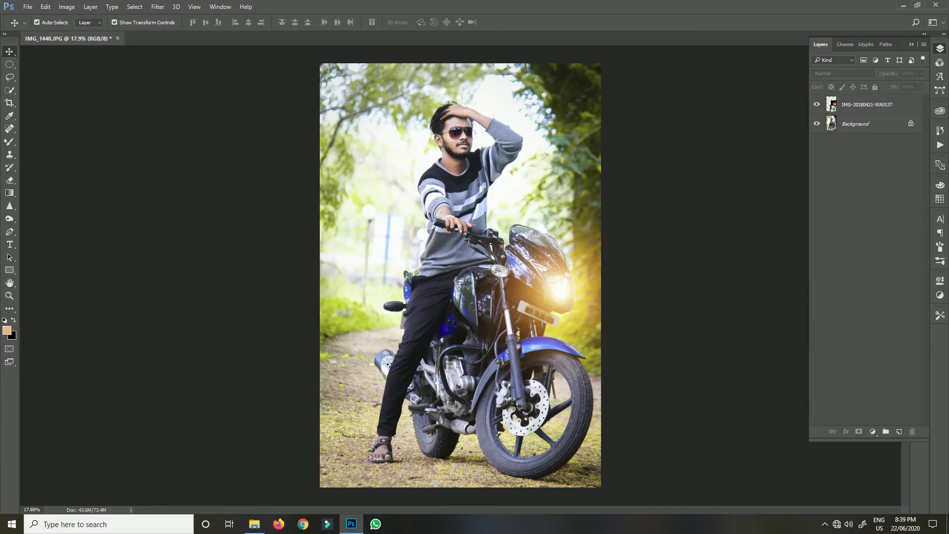
Choose the Brush tool with the 601 px signature brush preset
left_click(28, 7)
left_click(27, 6)
right_click(9, 142)
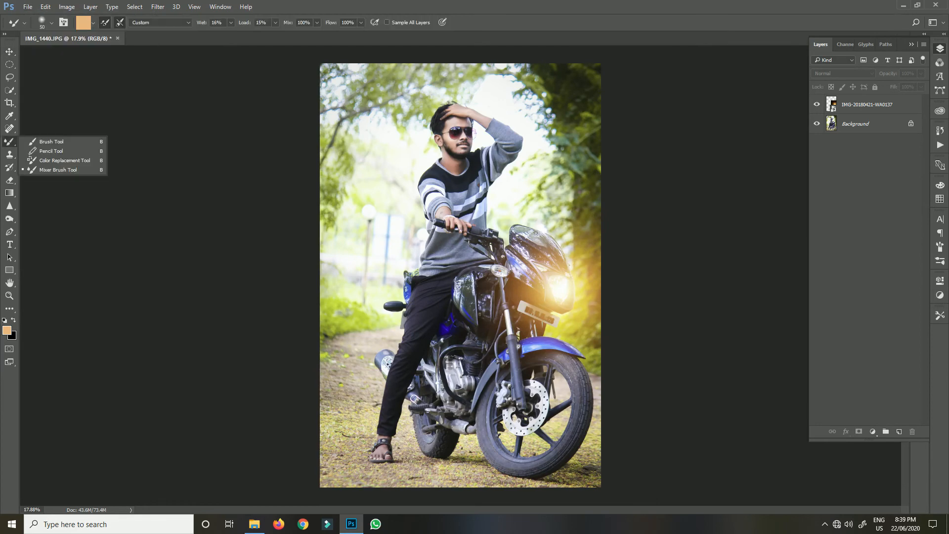
left_click(52, 141)
left_click(51, 22)
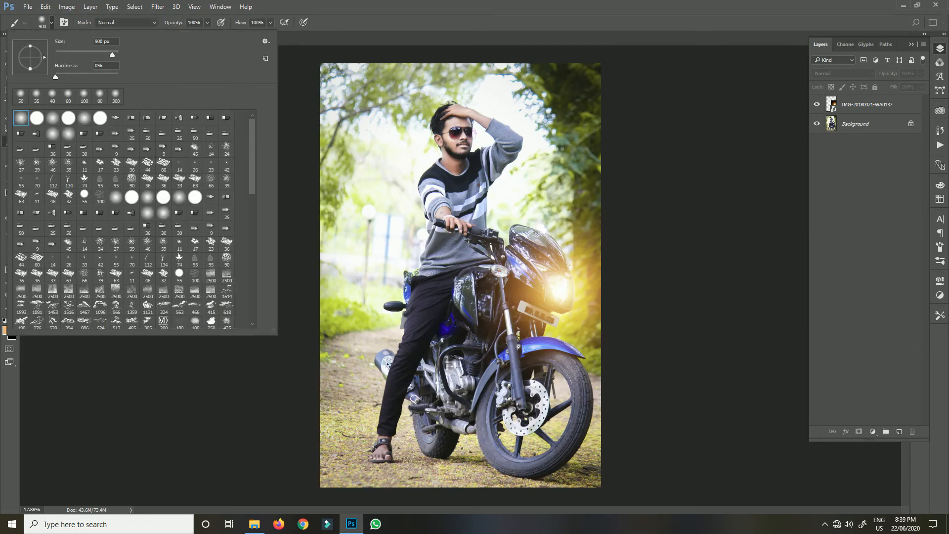
scroll(133, 217, "down", 5)
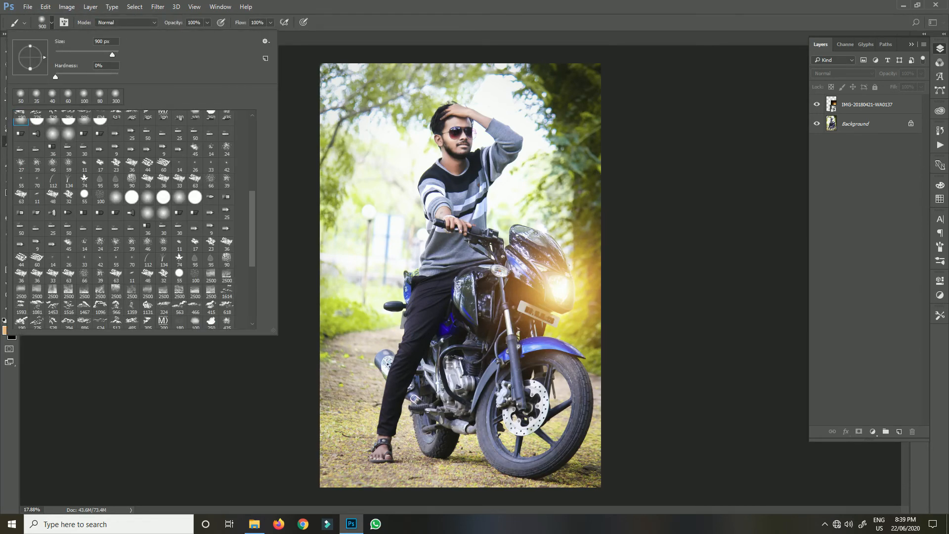
scroll(133, 218, "down", 5)
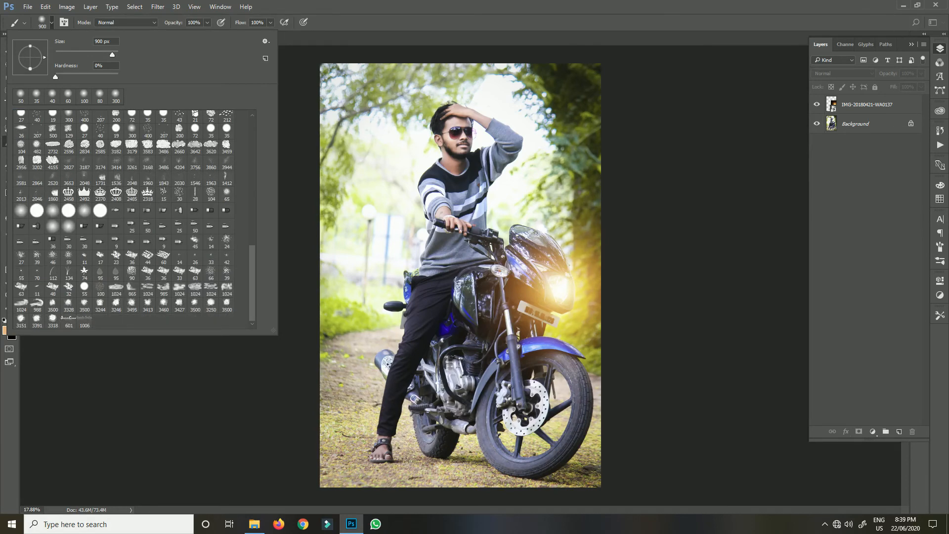
double_click(69, 321)
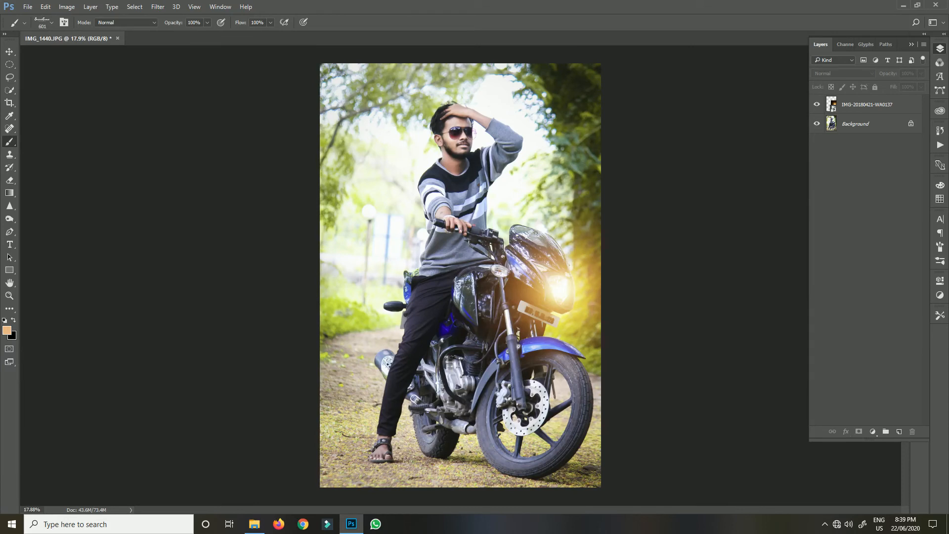
Merge all visible content into a new layer and stamp the signature in white (ffffff) at 250 px on the dark foliage at the photo's upper right
key("ctrl+shift+alt+e")
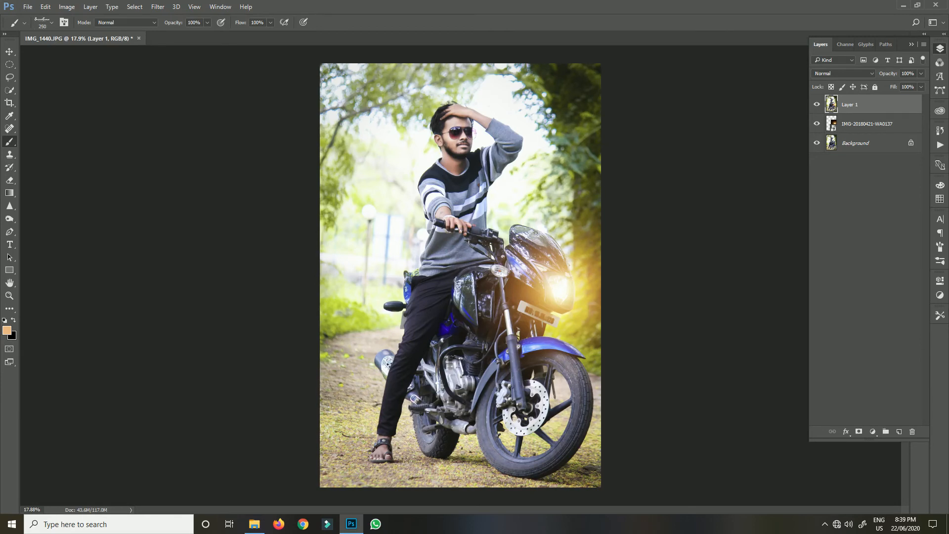
left_click(7, 330)
left_click(634, 224)
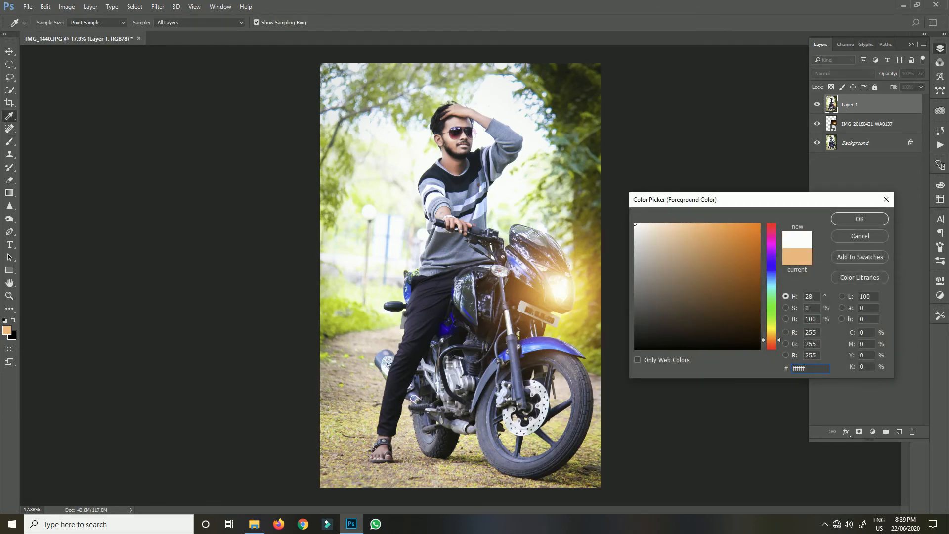
key("Return")
key("b")
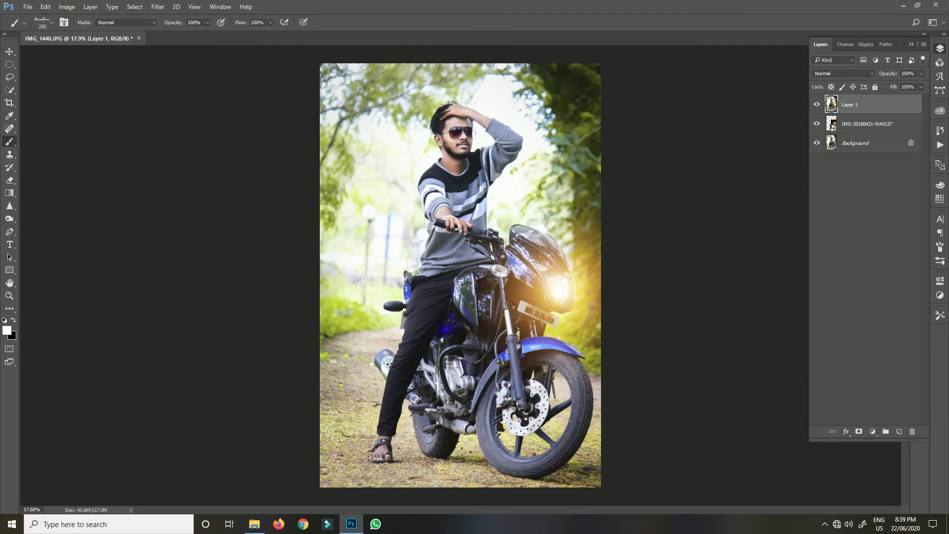
left_click(573, 90)
left_click(10, 52)
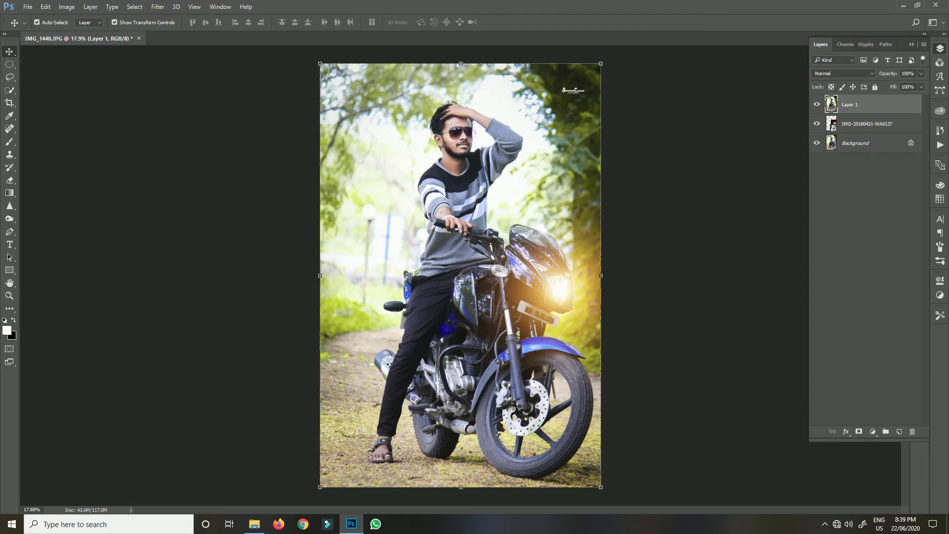
Preview the edited photo in full-screen mode and return to the standard screen
key("f")
key("f")
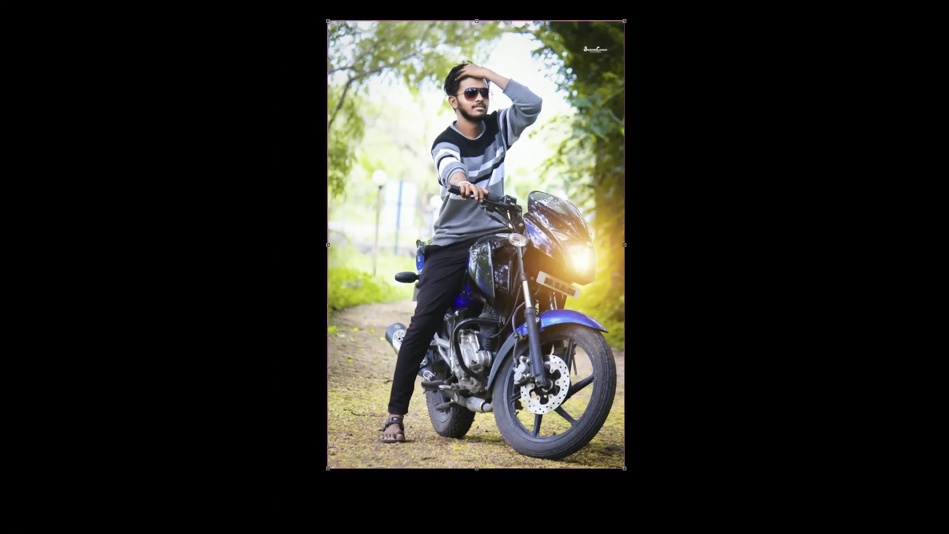
key("f")
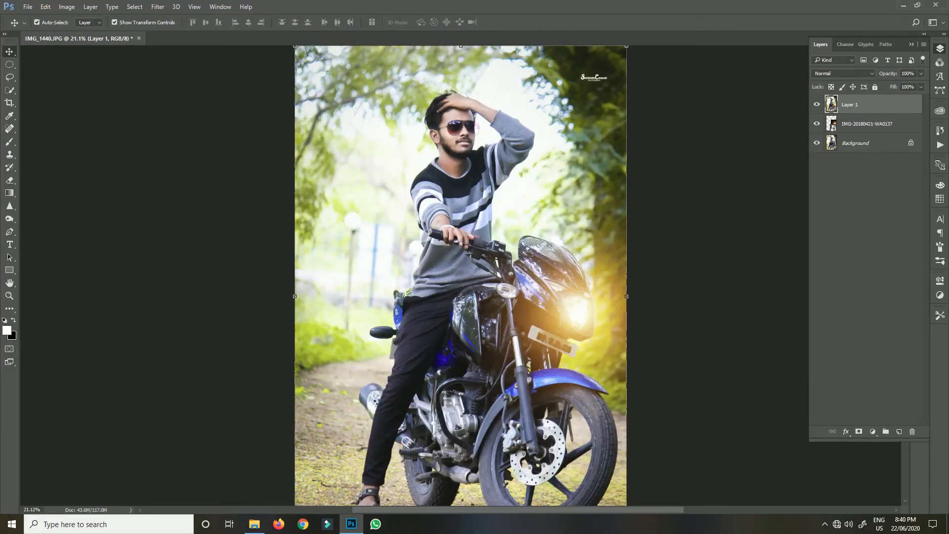
Resample the image to a resolution of 90 pixels/inch, keeping the width and height in inches
key("ctrl+0")
key("ctrl+alt+i")
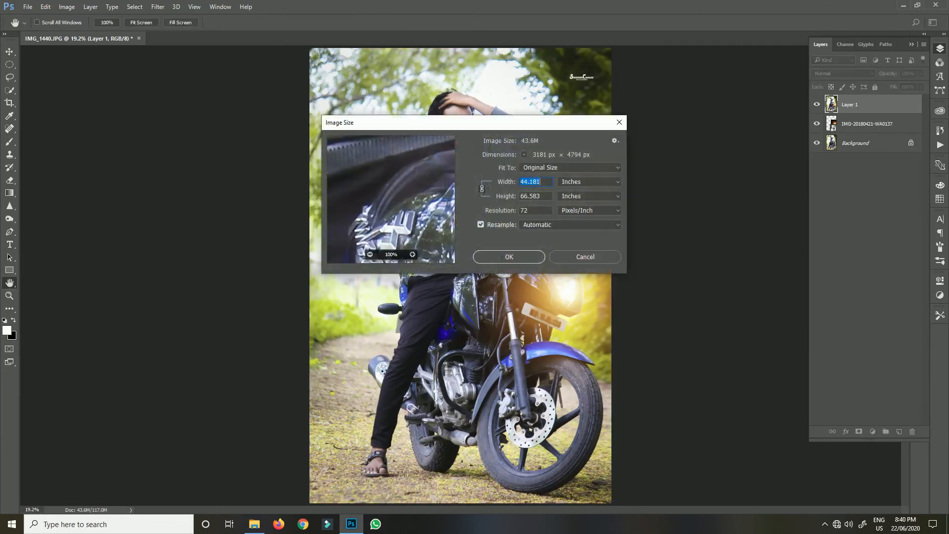
key("Tab")
key("Tab")
key("Tab")
key("Tab")
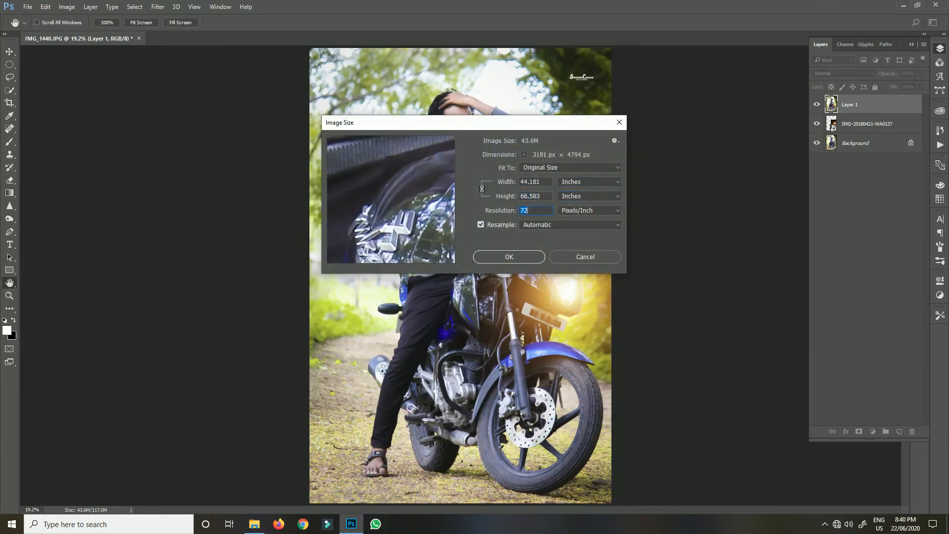
type("90")
key("Return")
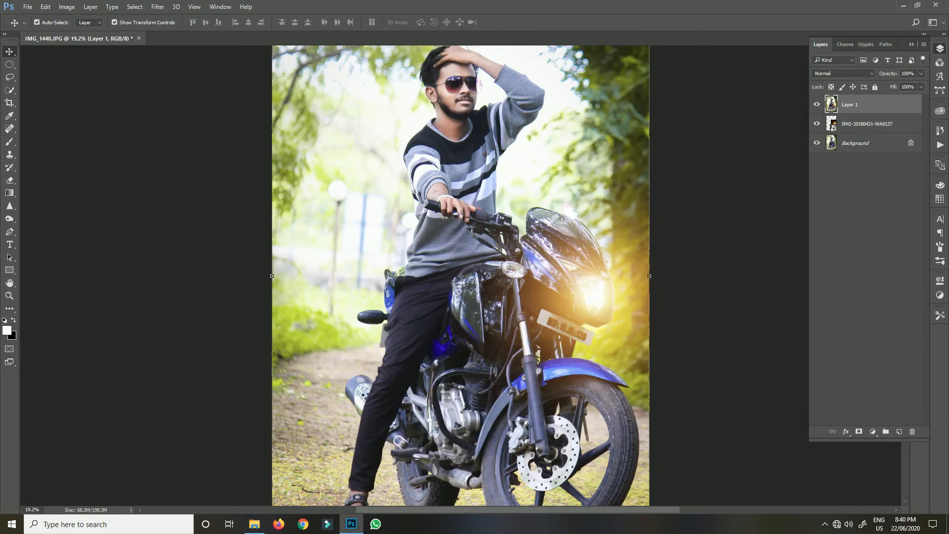
key("ctrl+0")
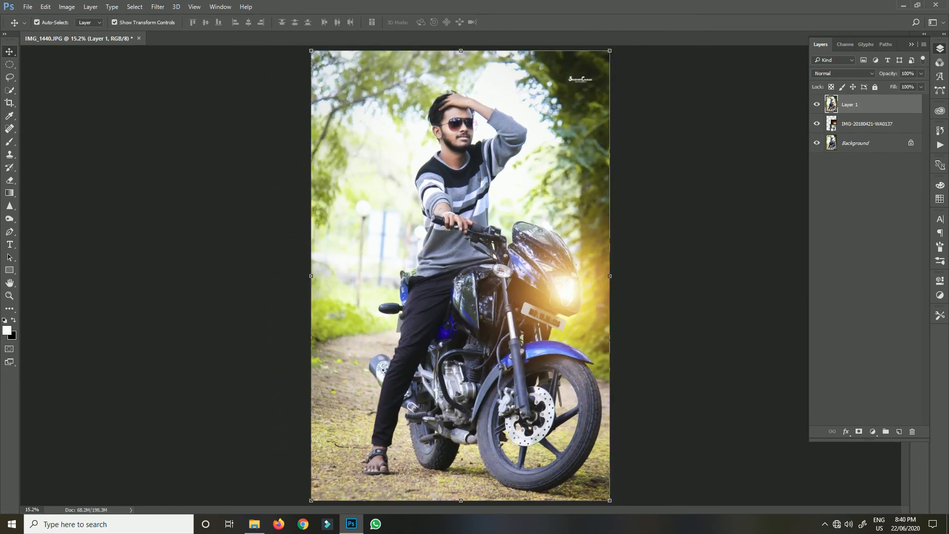
Reduce the noise on Layer 1 with the Imagenomic Noiseware filter, using the Default preset
scroll(470, 124, "up", 5)
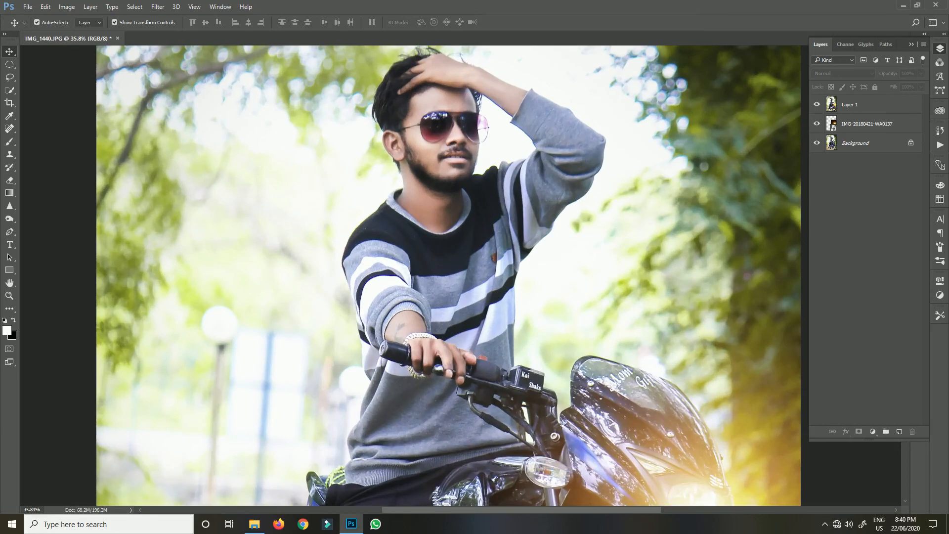
scroll(469, 123, "down", 3)
scroll(469, 124, "down", 3)
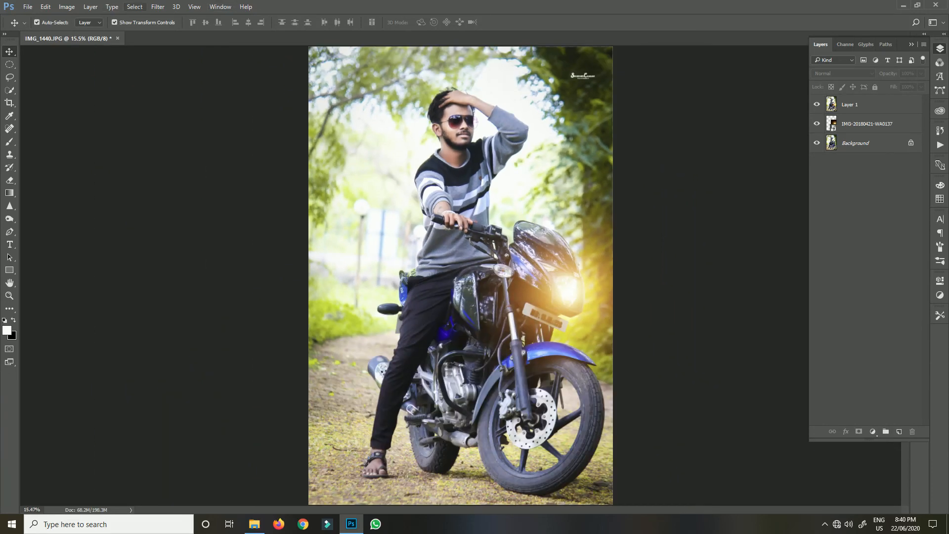
left_click(158, 6)
key("Escape")
left_click(866, 104)
left_click(134, 6)
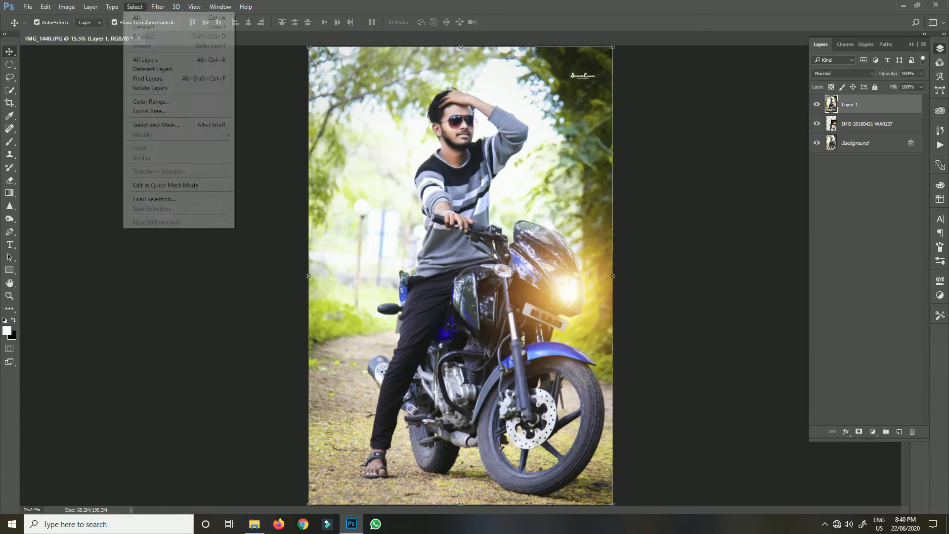
mouse_move(157, 6)
mouse_move(197, 214)
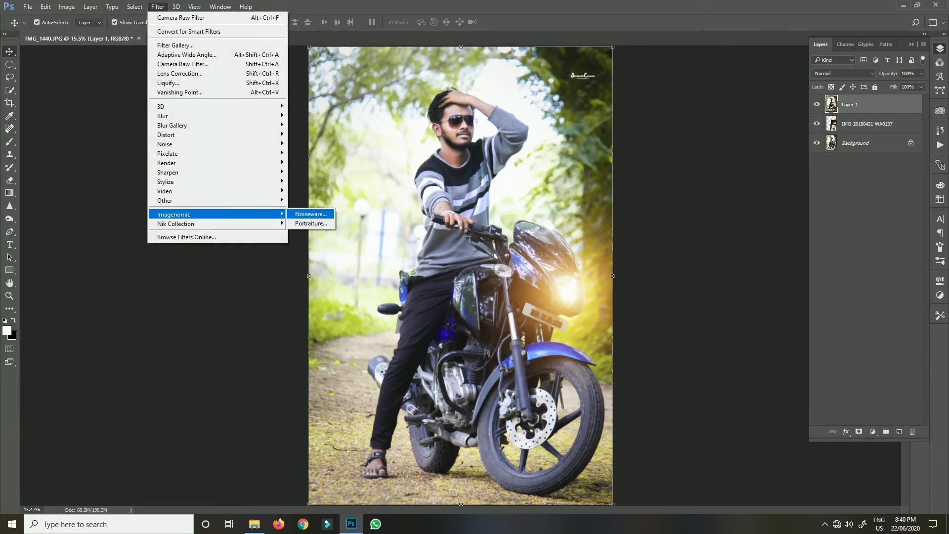
left_click(311, 213)
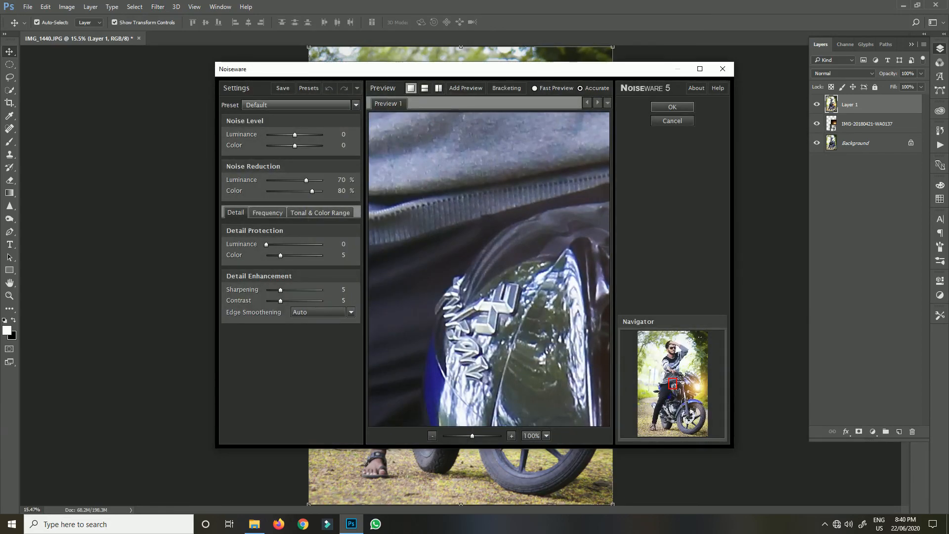
left_click(672, 107)
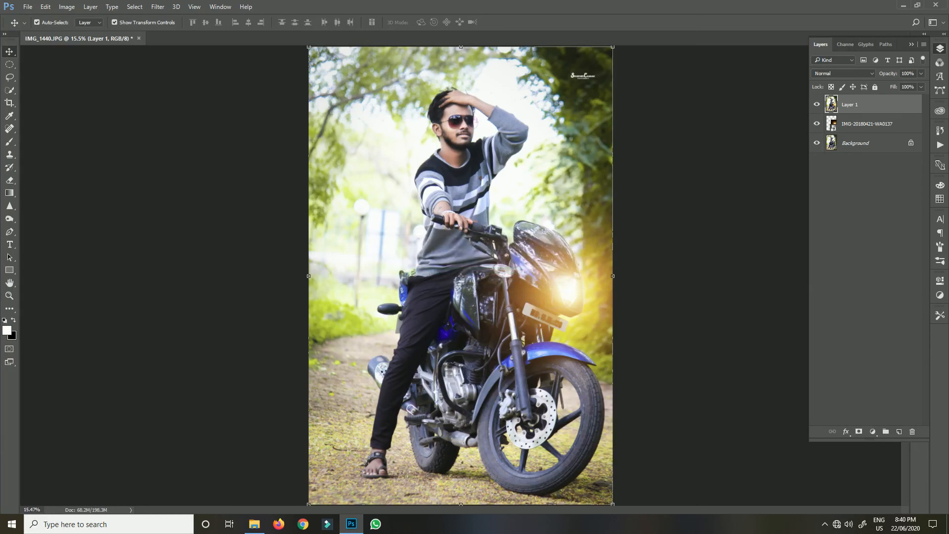
Save a JPEG copy of the photo named sunny on Local Disk (G:) at Maximum quality 12
key("ctrl")
key("ctrl+shift+s")
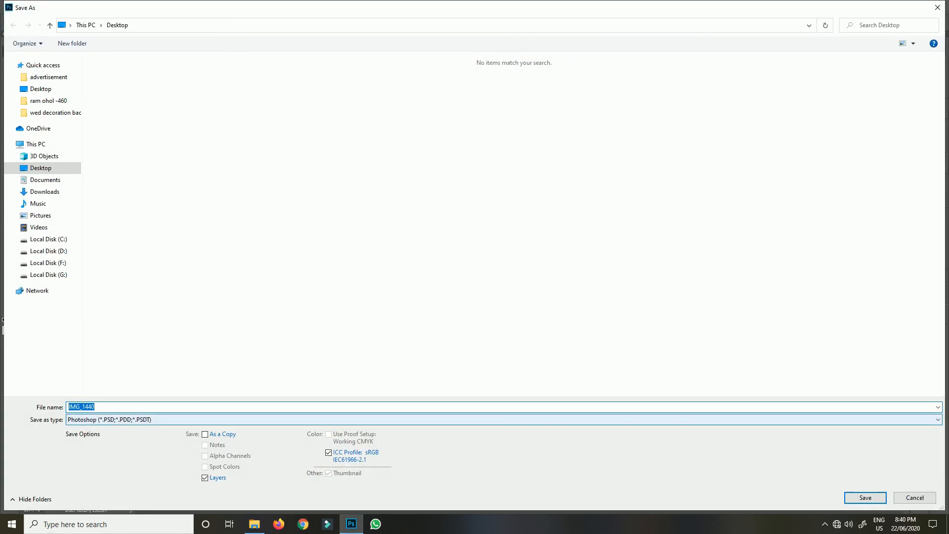
type("sunny")
left_click(499, 420)
key("j")
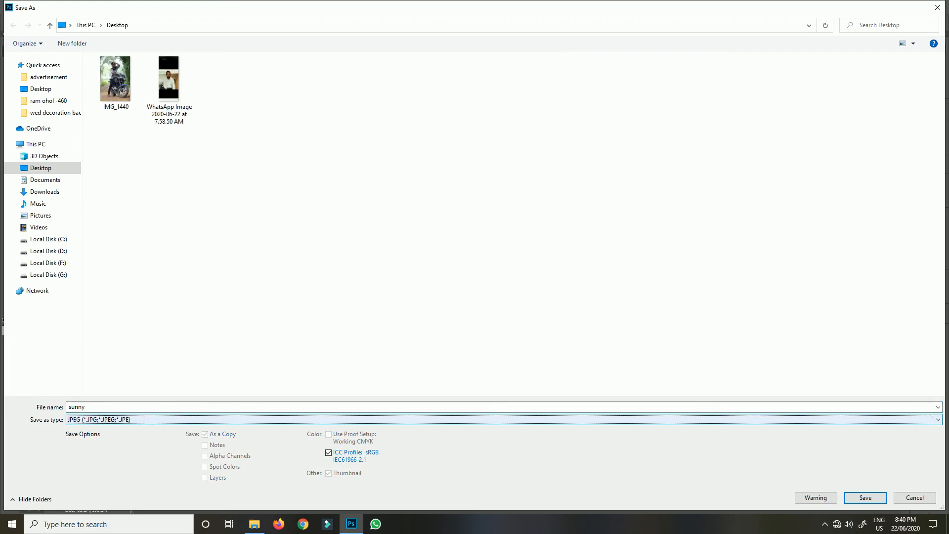
left_click(48, 274)
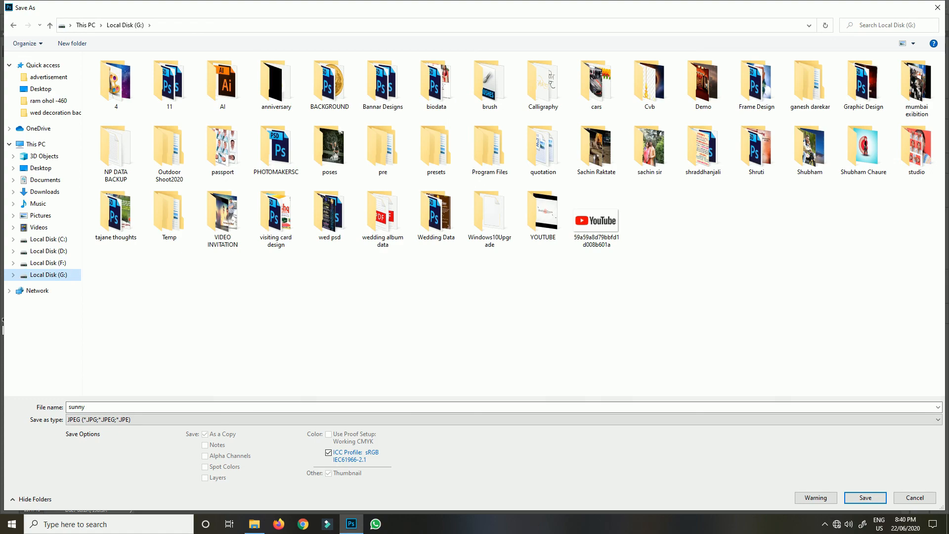
left_click(865, 497)
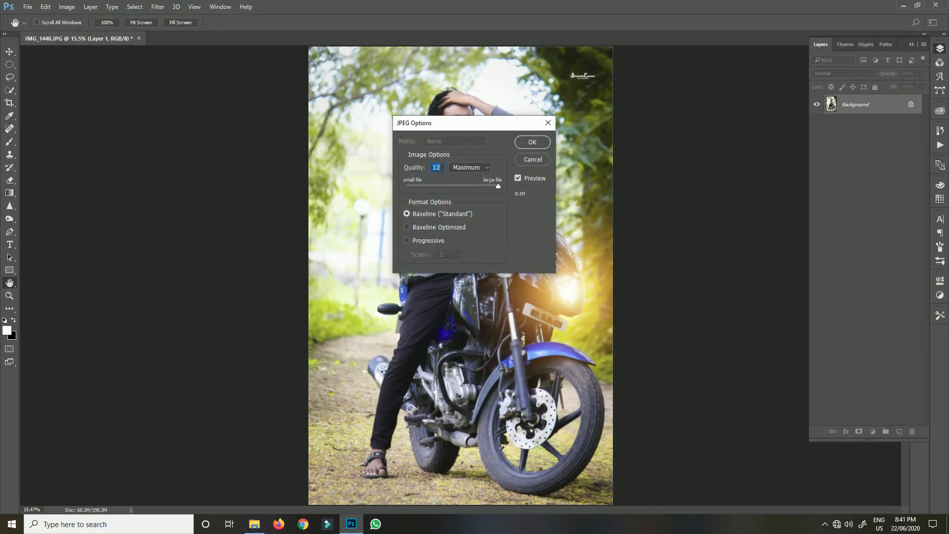
key("Return")
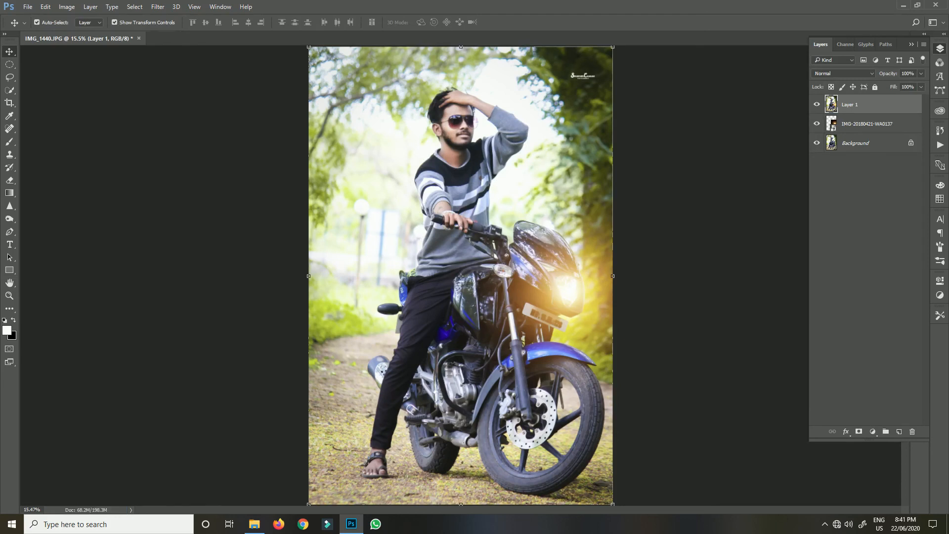
left_click(836, 524)
left_click(825, 525)
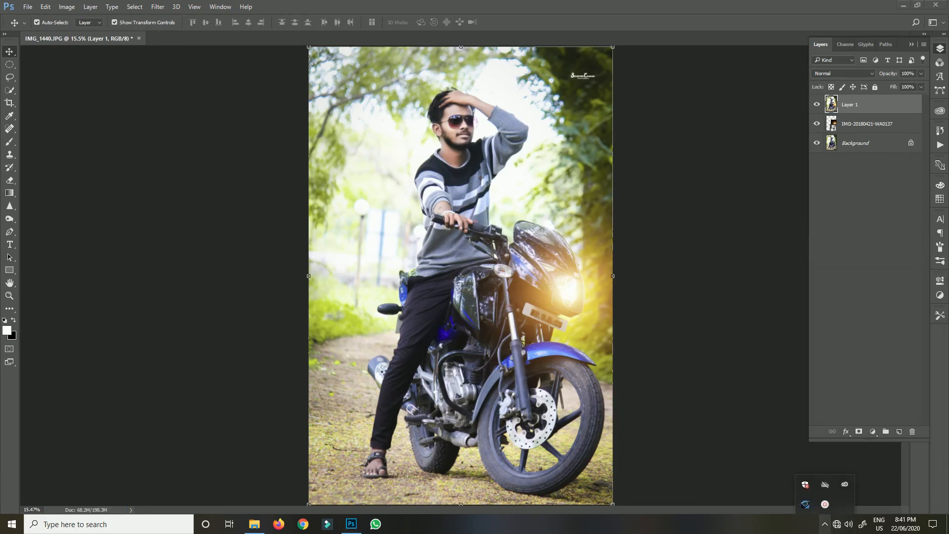